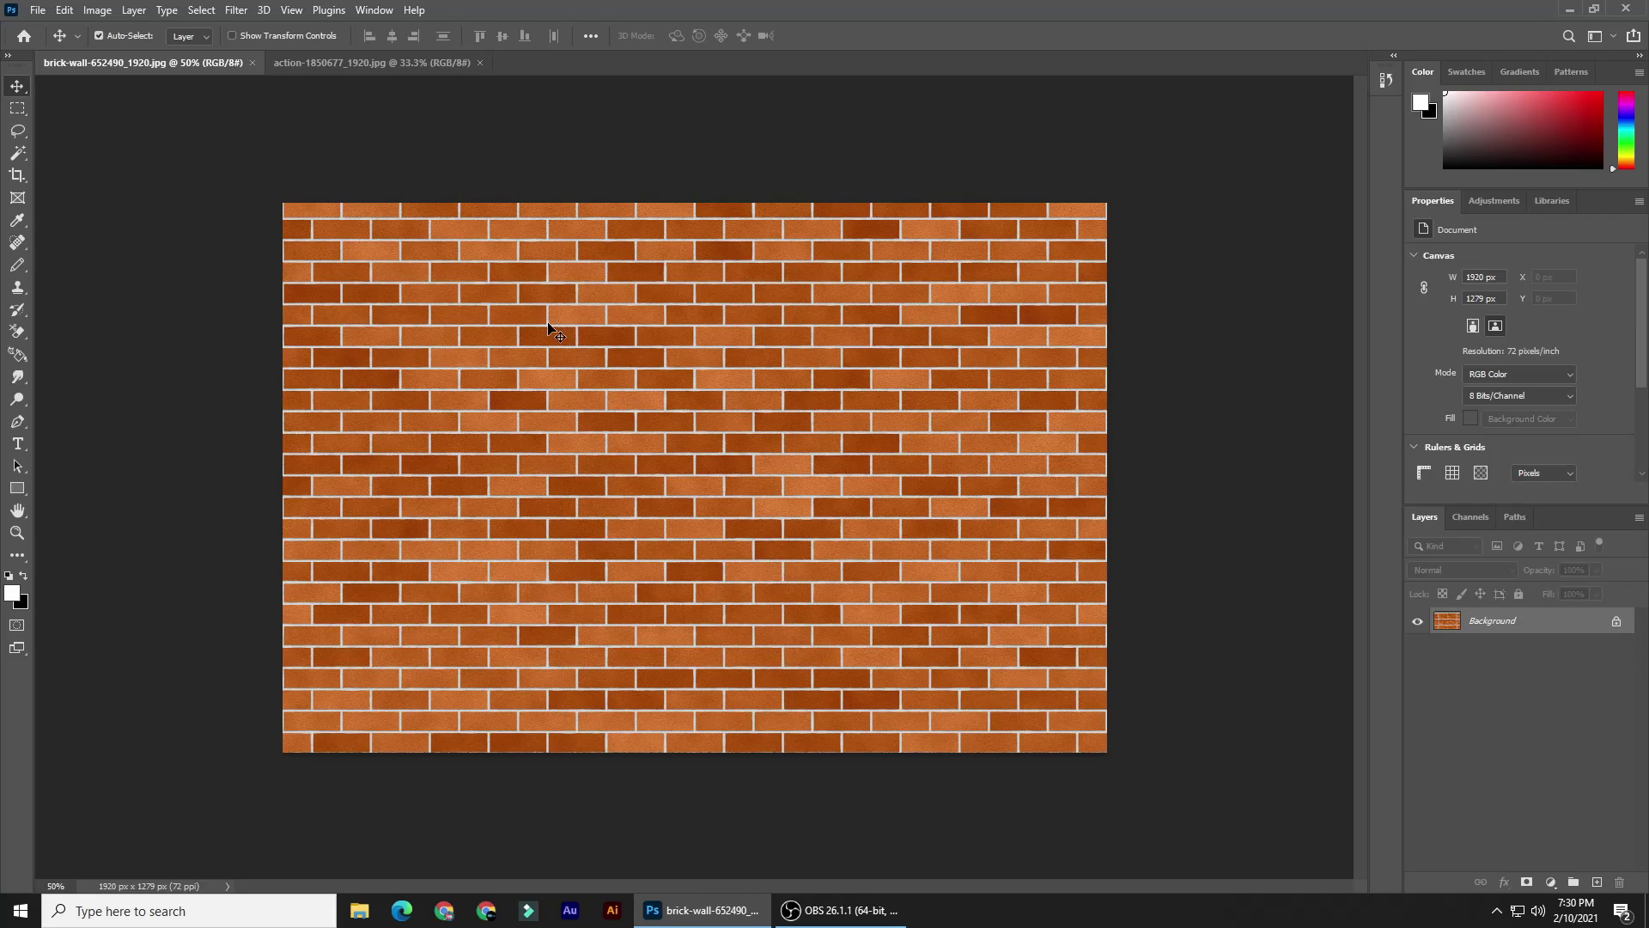
Step: Bring the athlete photo action-1850677_1920.jpg to the front
left_click(383, 64)
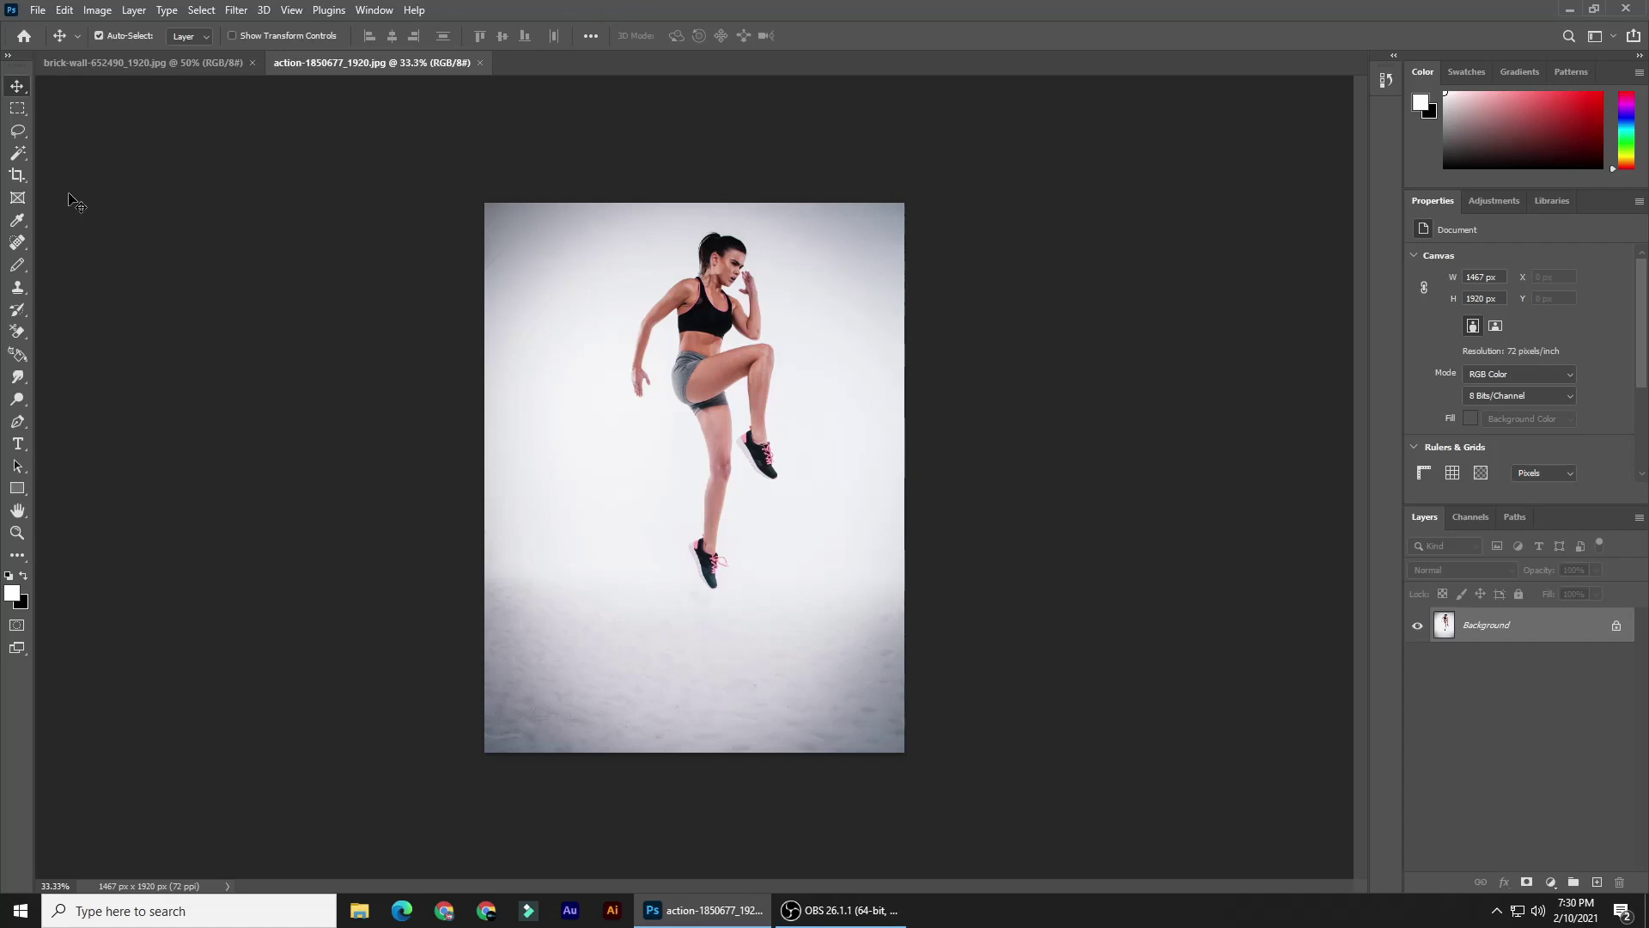
Step: Select the jumping woman with the Quick Selection Tool, checking the edges at 100% zoom
left_click(17, 152)
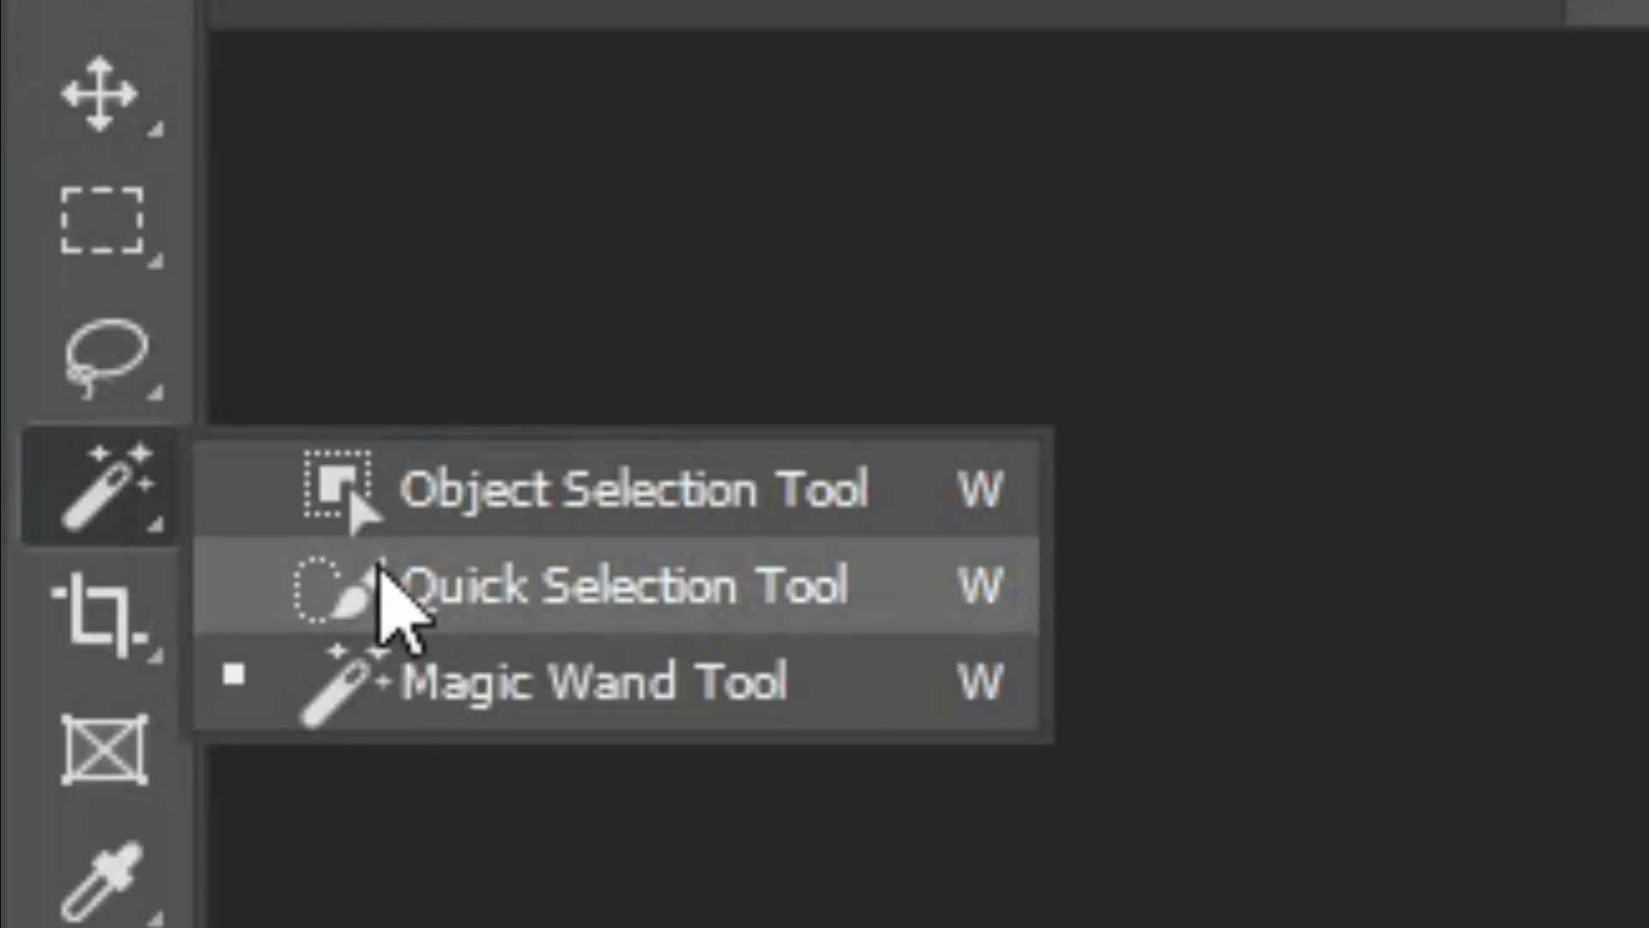
left_click(382, 580)
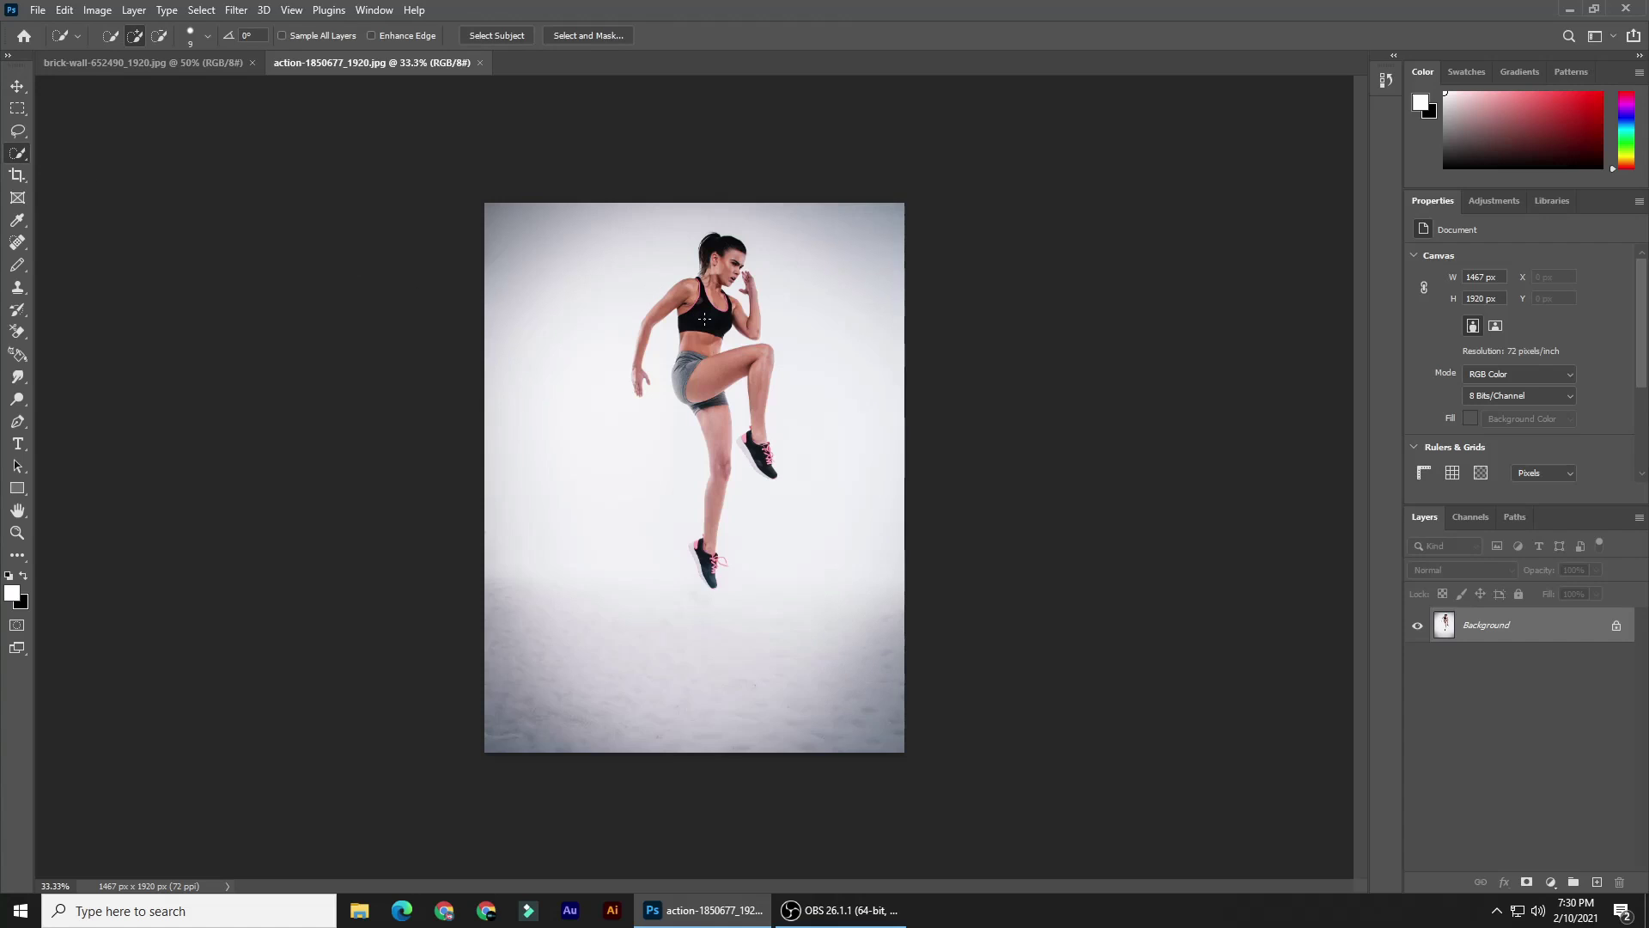
scroll(704, 319, "up", 2)
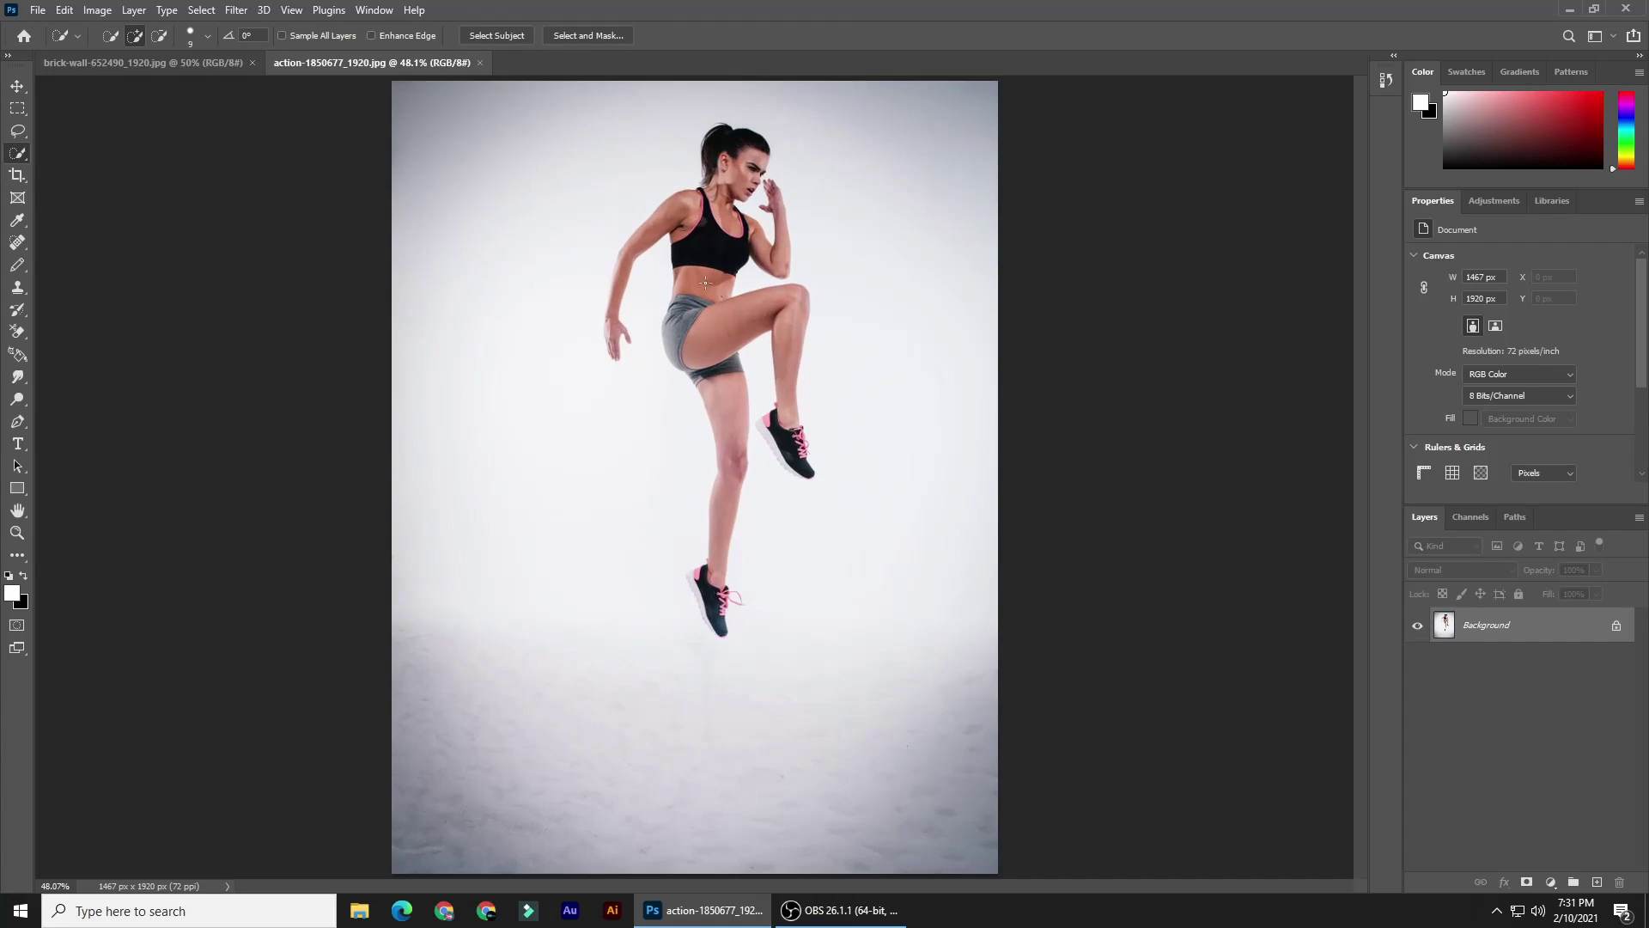
mouse_move(709, 213)
left_mouse_down()
mouse_move(706, 332)
mouse_move(682, 310)
mouse_move(732, 151)
mouse_move(711, 193)
mouse_move(646, 234)
mouse_move(605, 318)
mouse_move(706, 384)
mouse_move(725, 511)
mouse_move(718, 615)
left_mouse_up()
key("ctrl+1")
scroll(780, 359, "down", 6)
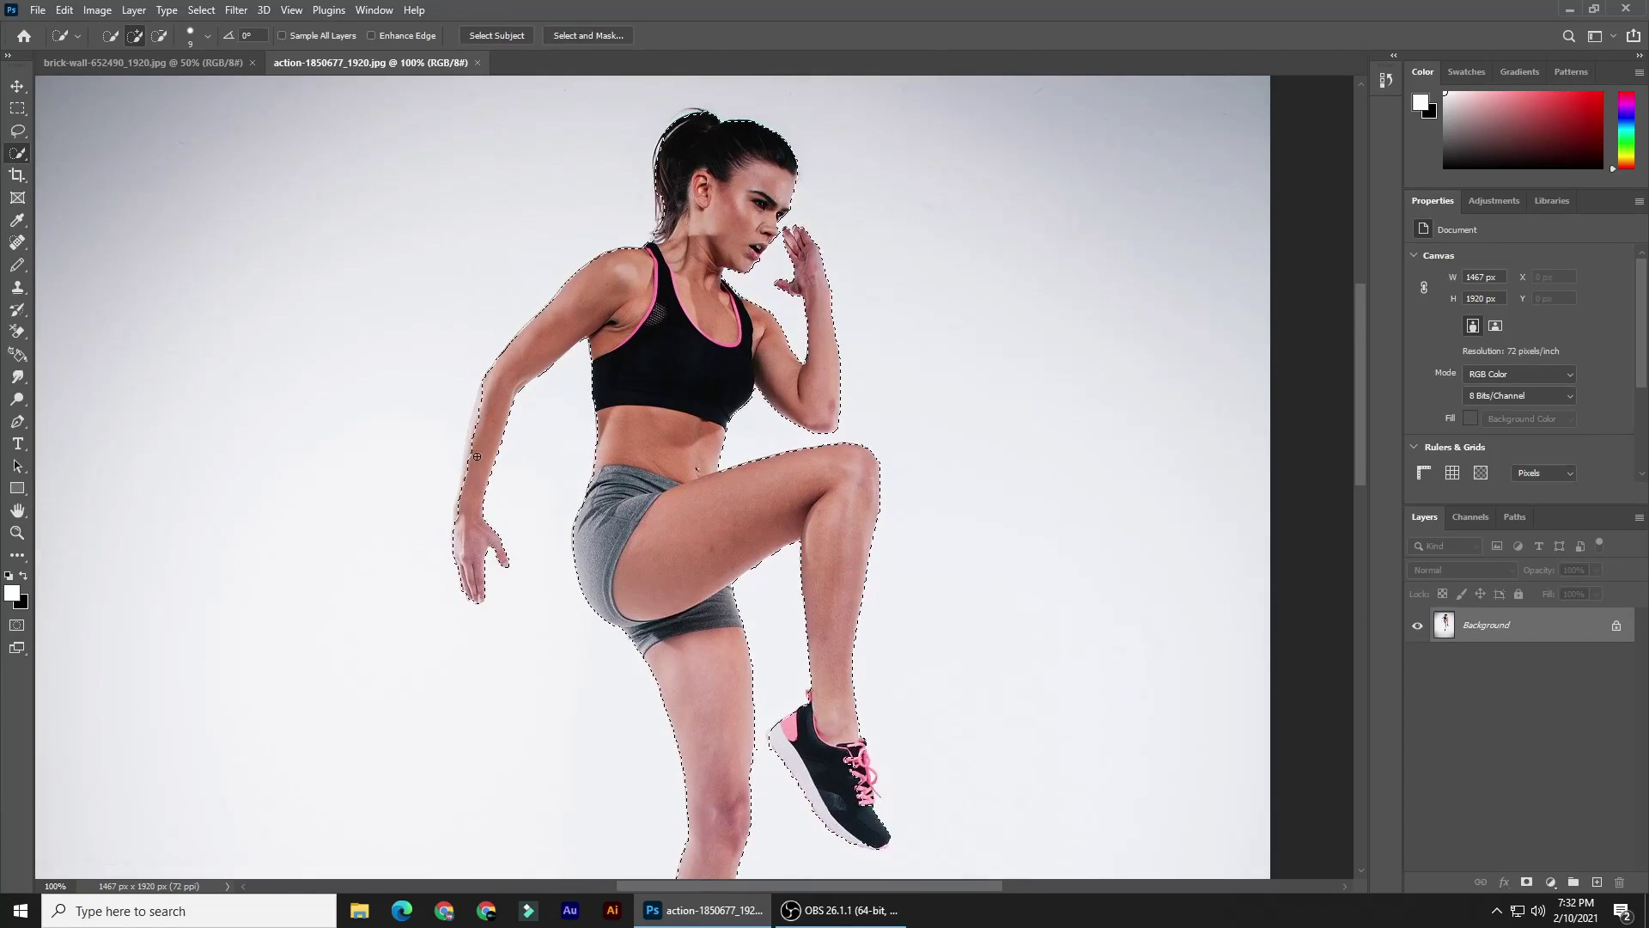
Step: Zoom back out and copy the selected woman onto a new Layer 1
key("z")
left_click(750, 331, "alt")
left_click(749, 330, "alt")
left_click(749, 331, "alt")
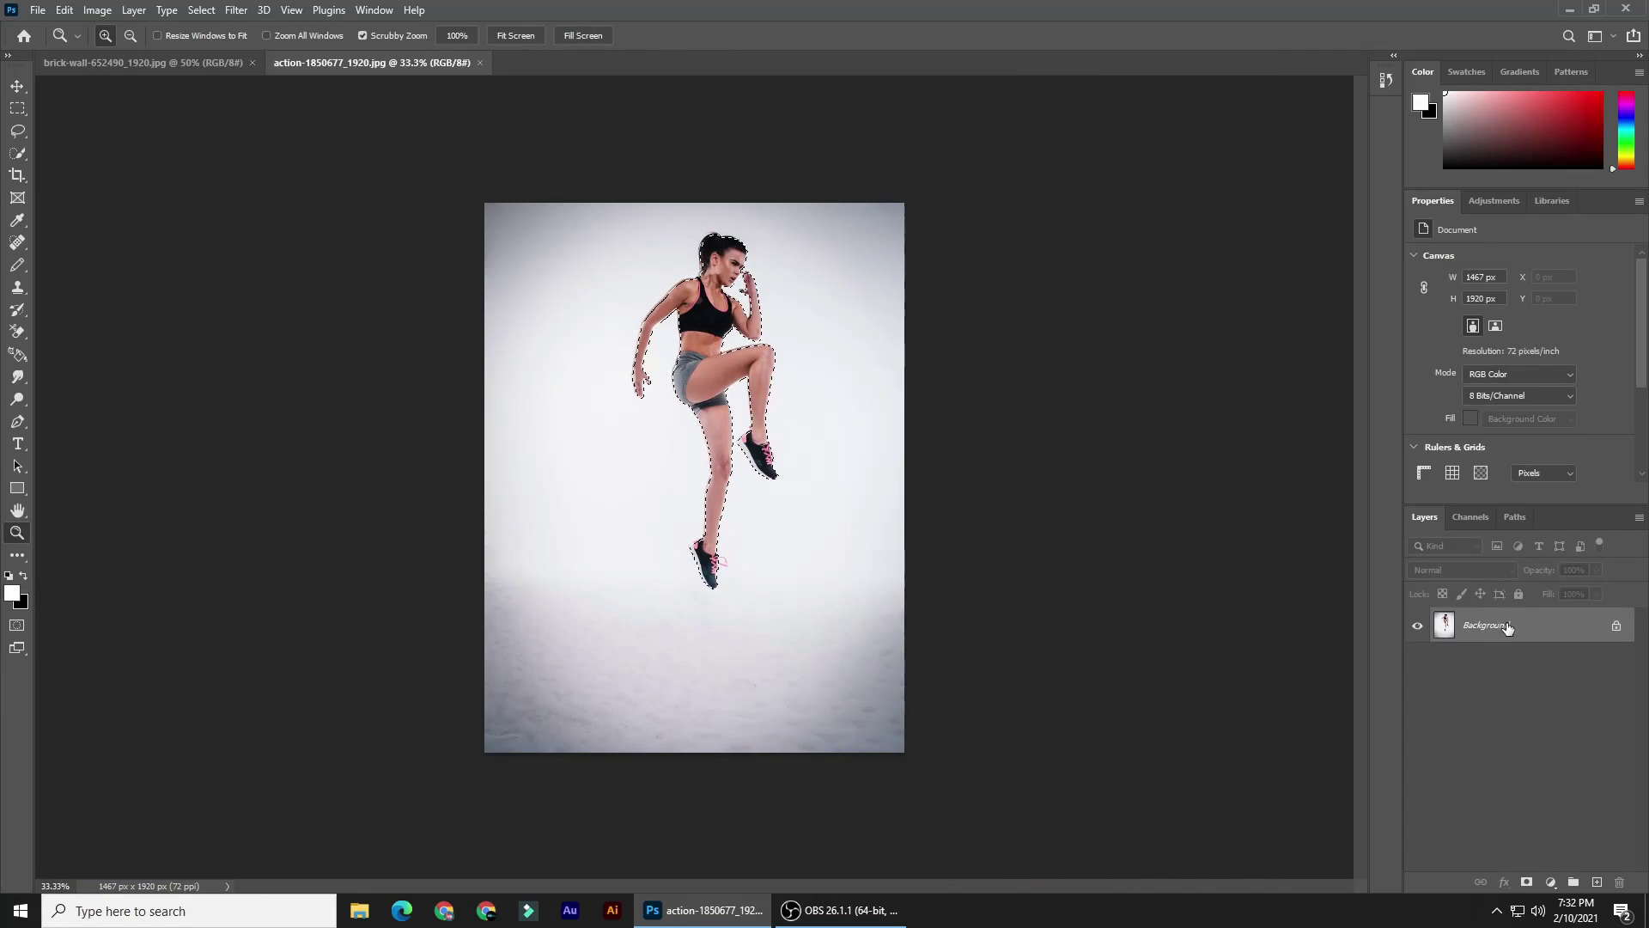
key("ctrl+j")
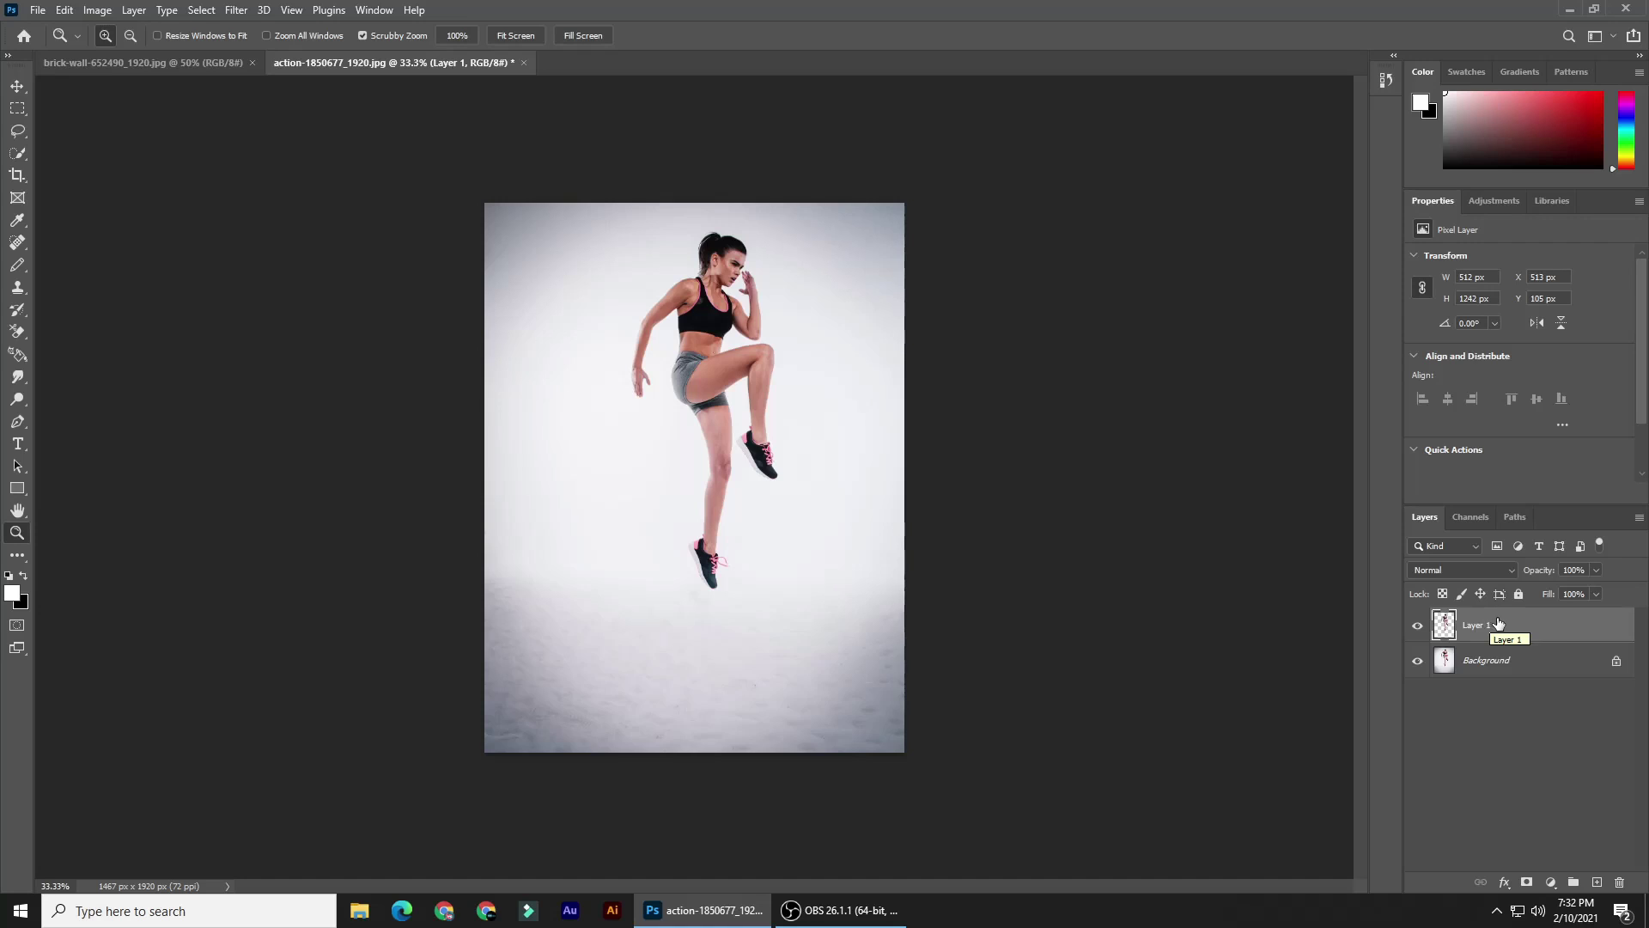
Step: Hide the Background layer and convert Layer 1 to a smart object
left_click(1418, 662)
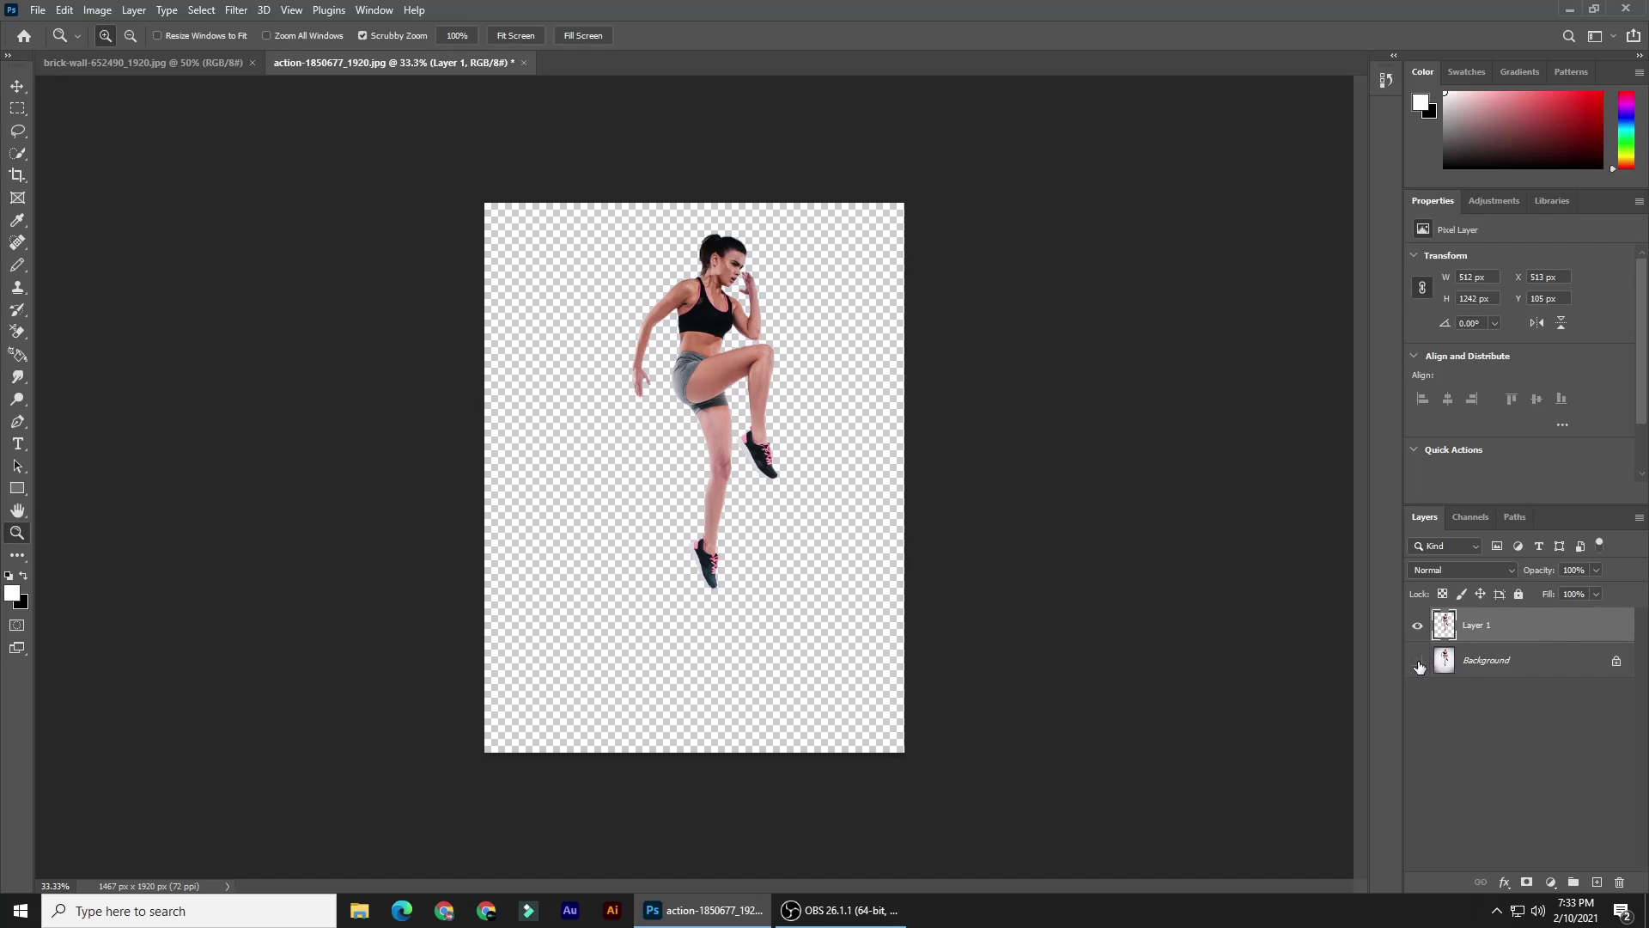
left_click(1640, 518)
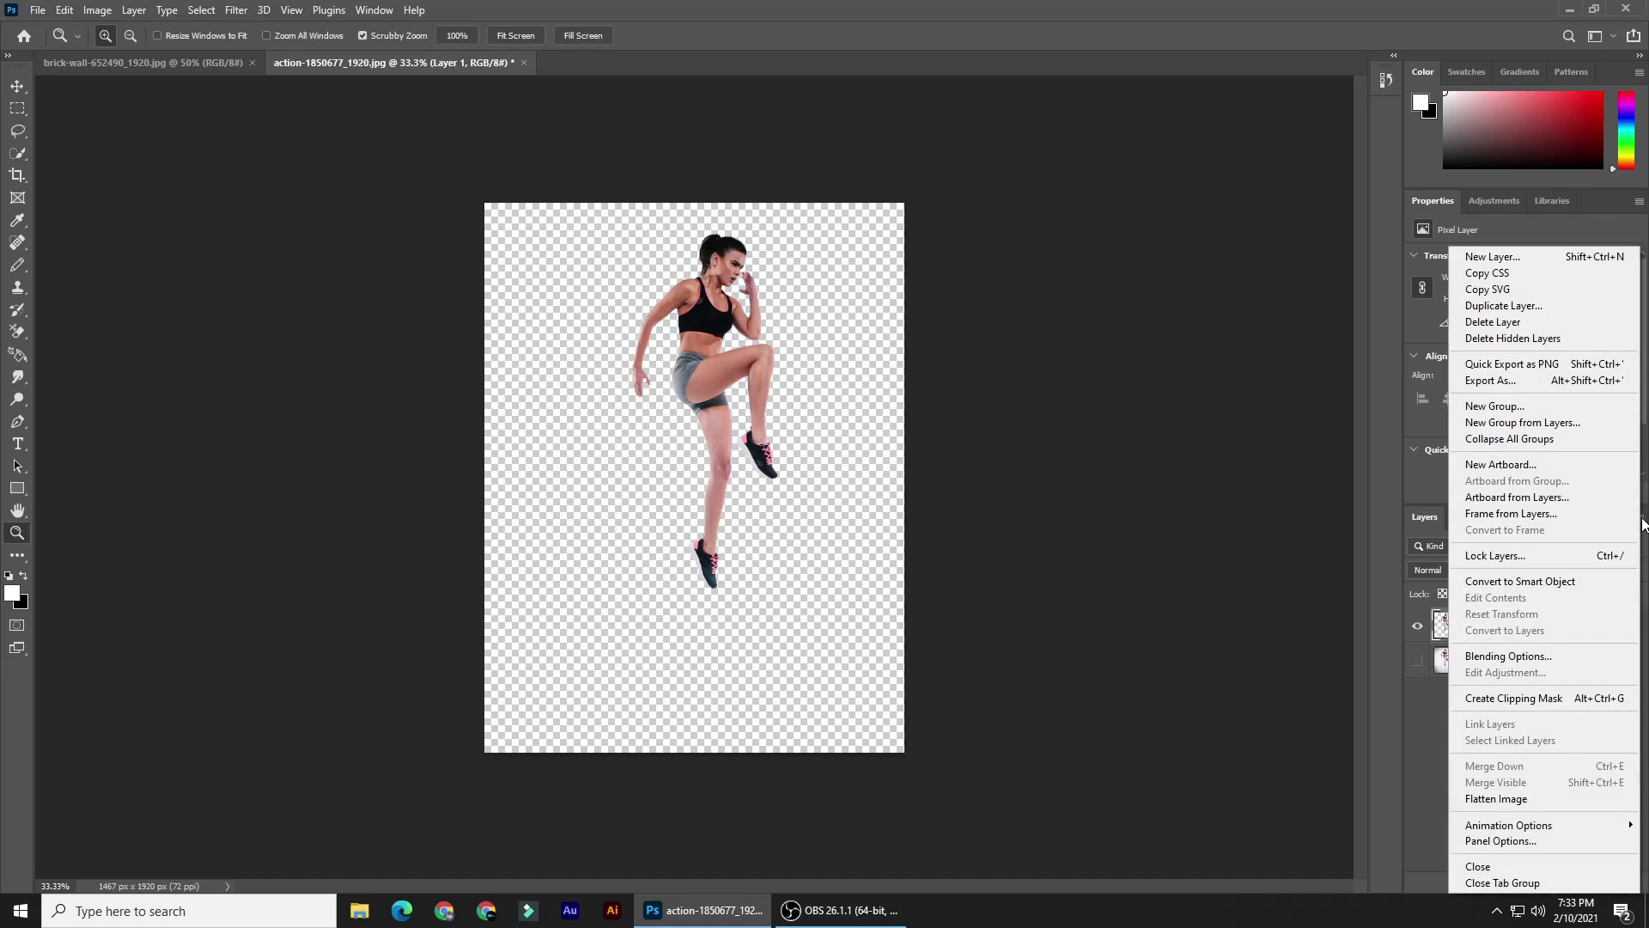
left_click(1589, 582)
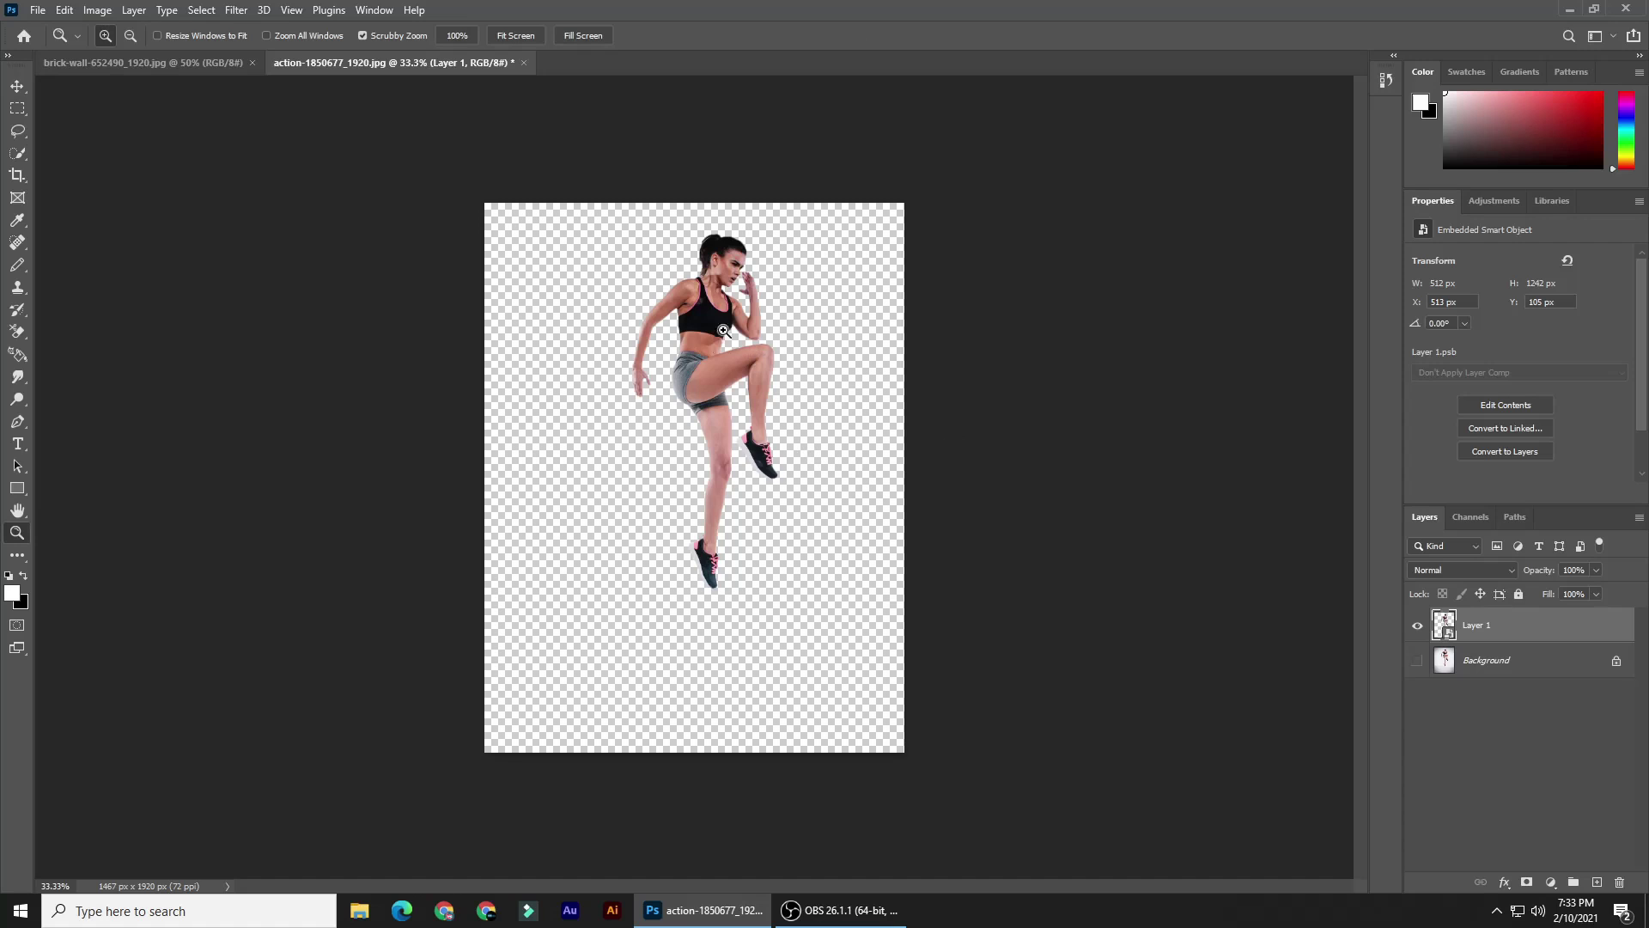
Step: Apply Shadows/Highlights to Layer 1 with the Shadows Amount at 100%
left_click(105, 10)
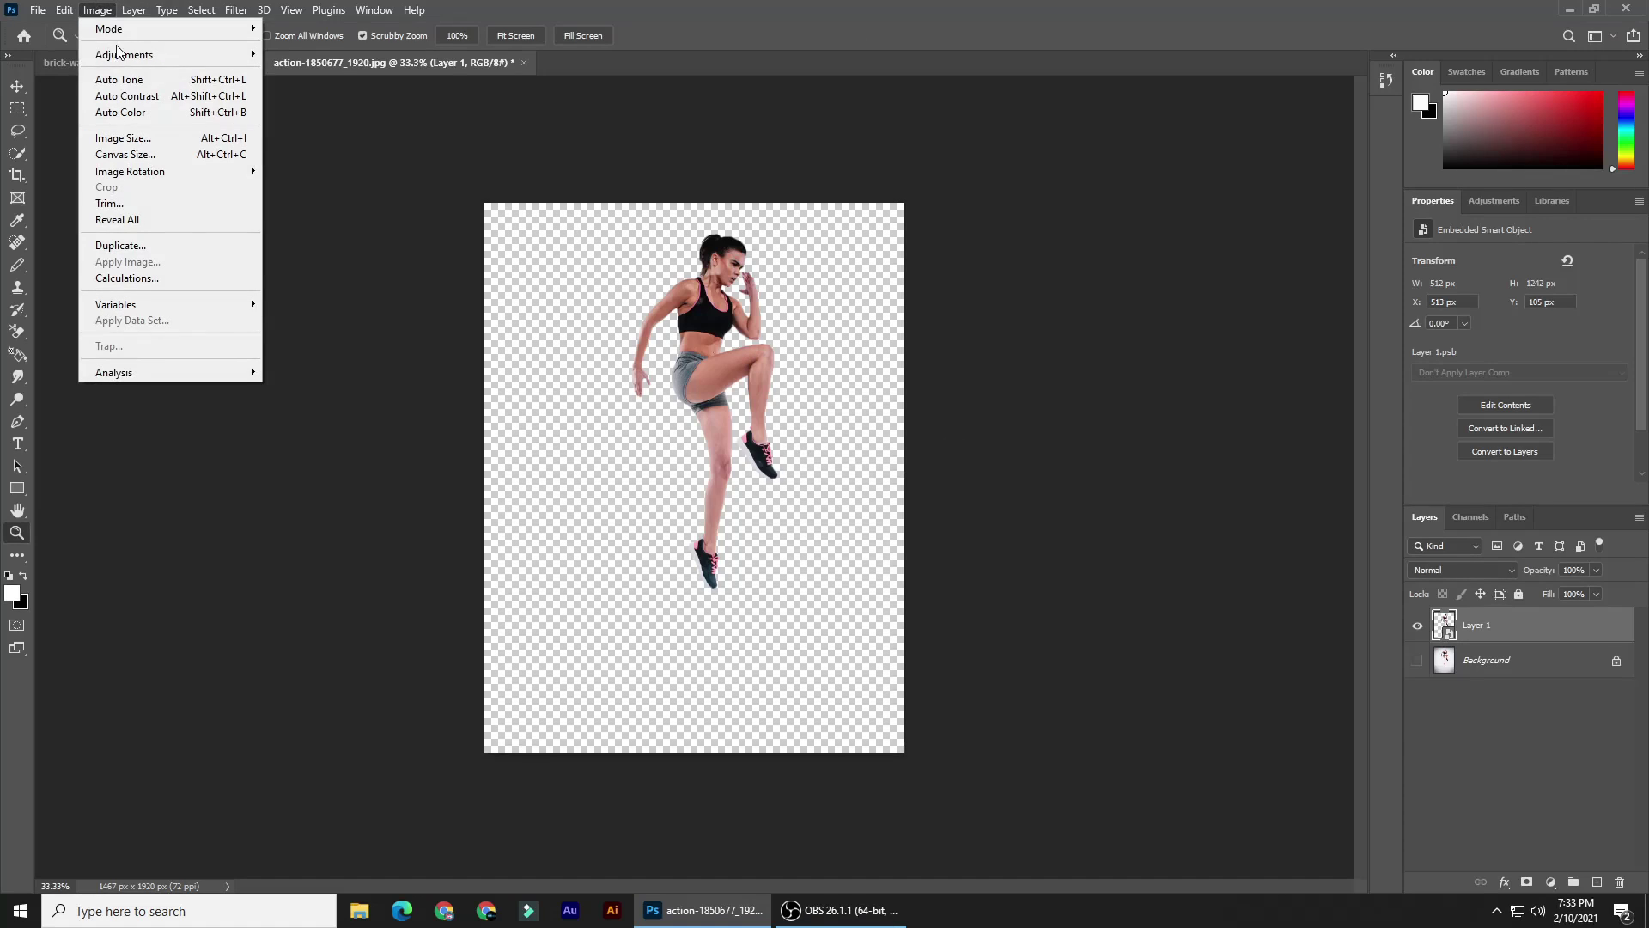
mouse_move(122, 57)
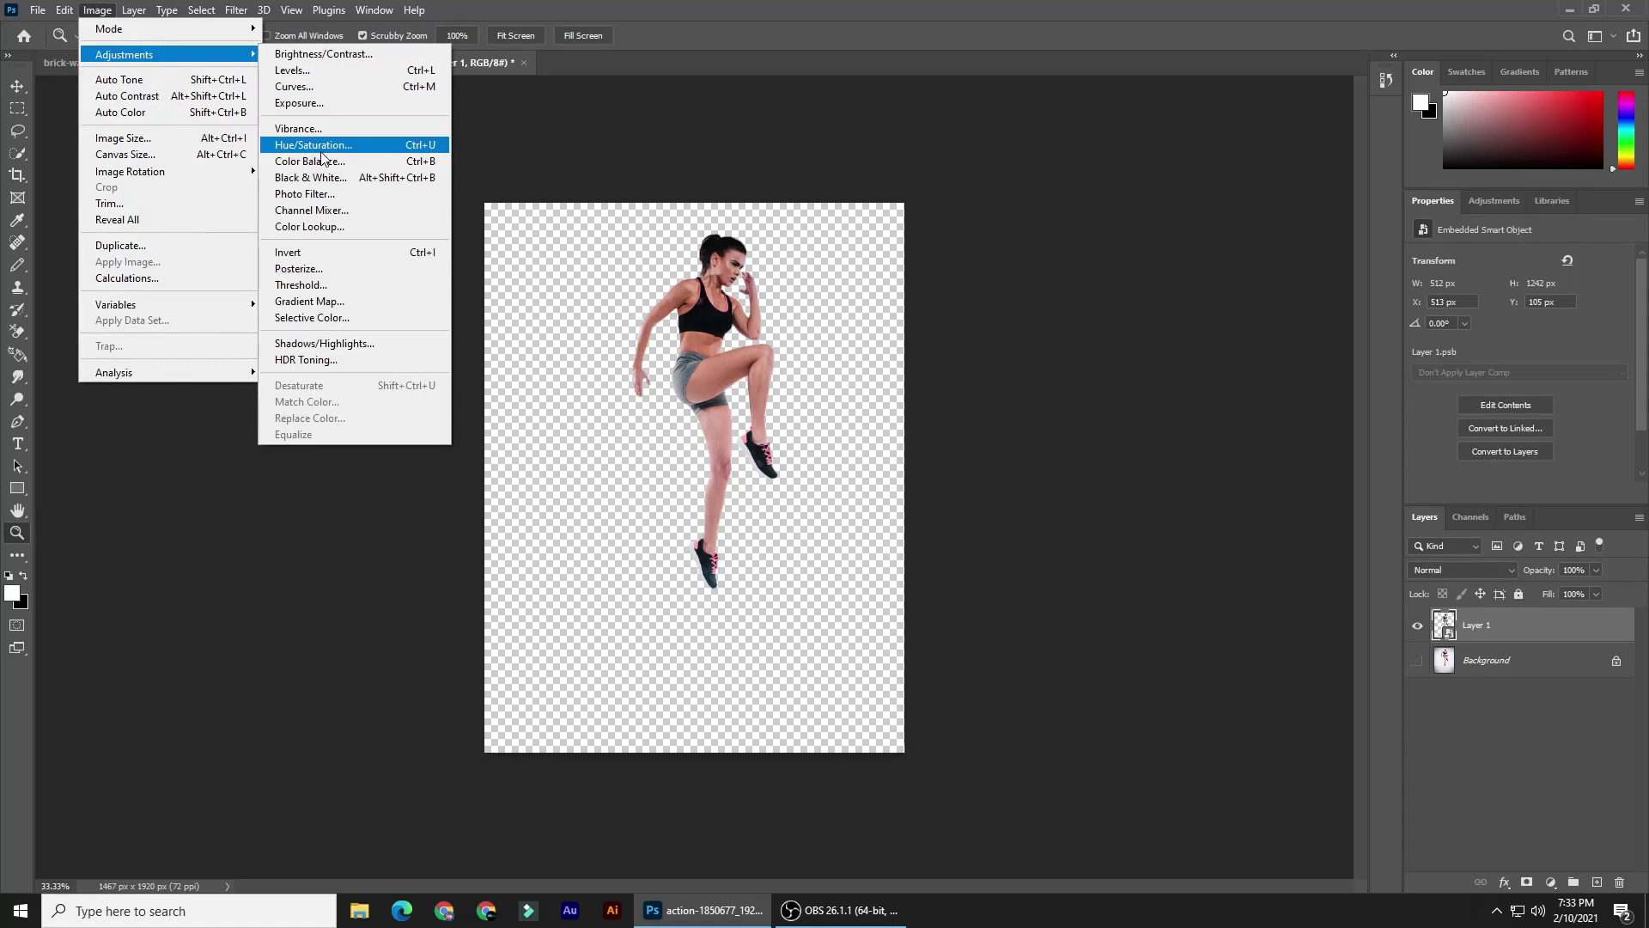
left_click(341, 343)
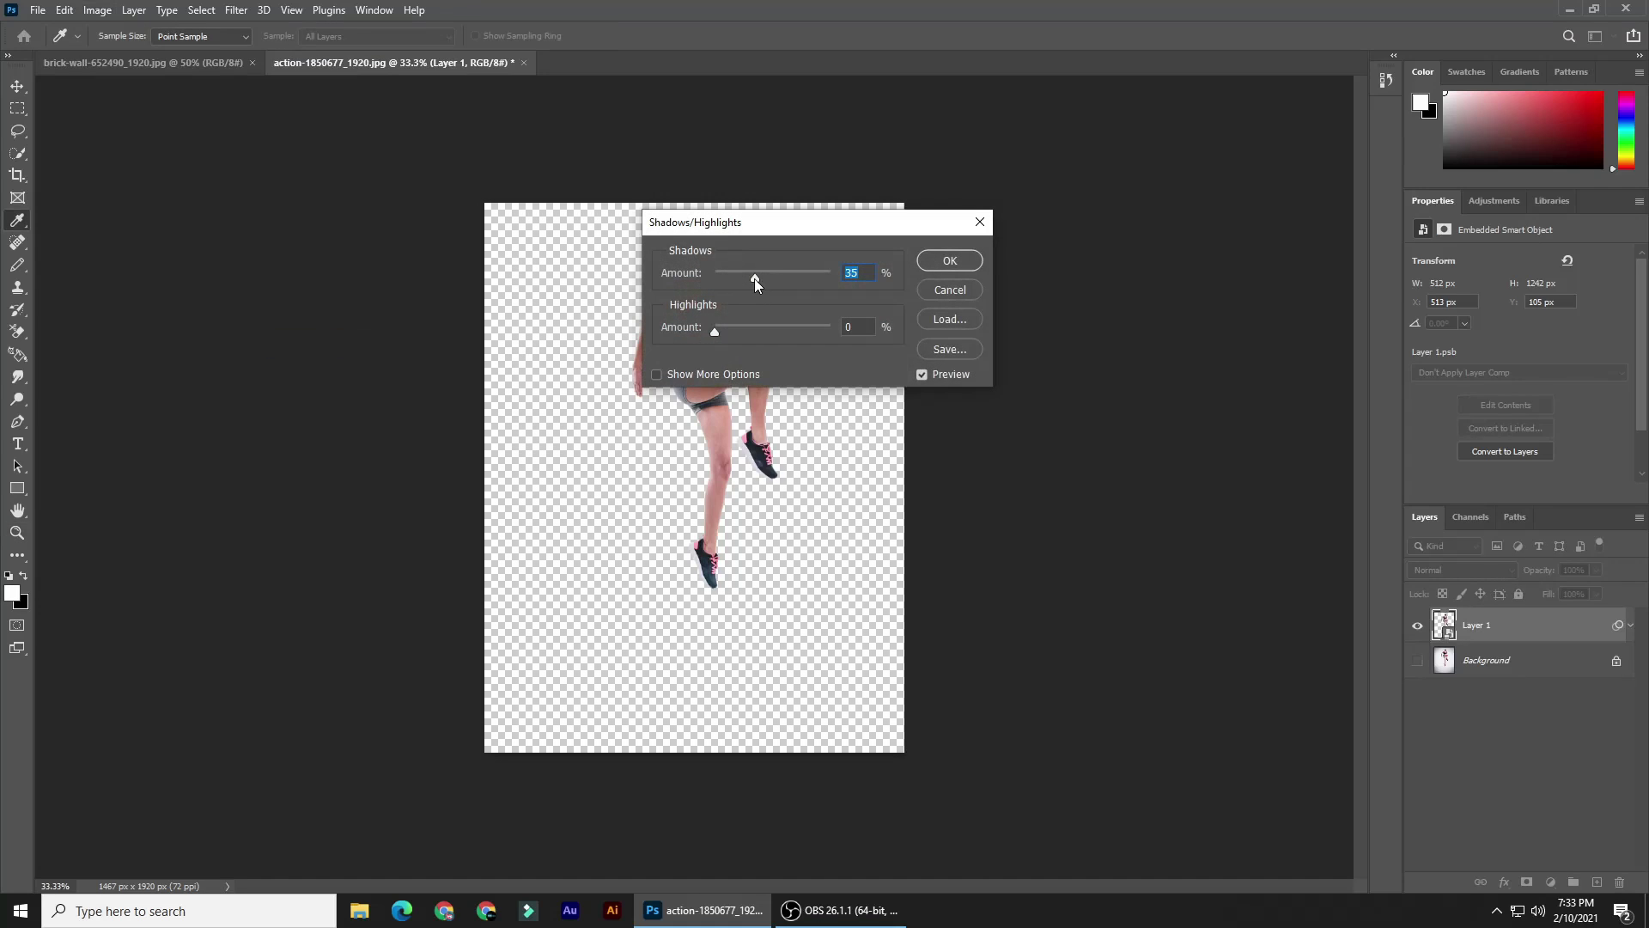
left_click_drag(754, 278, 845, 277)
left_click(955, 261)
key("z")
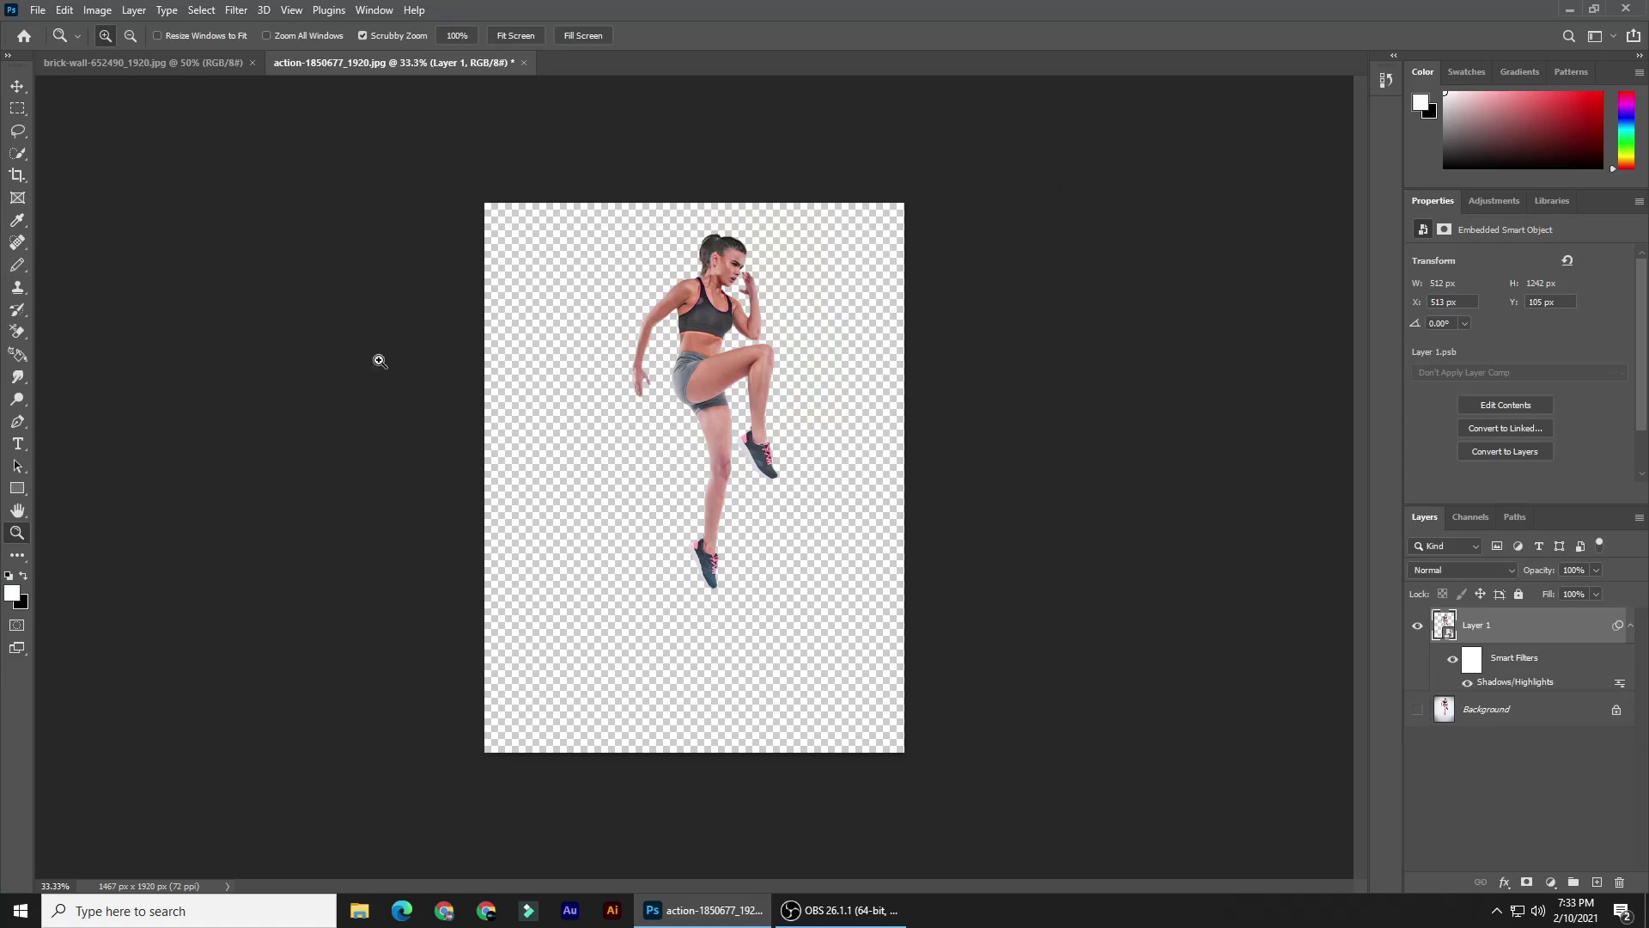
Step: Apply the Filter Gallery's Sketch > Photocopy effect with Detail 2 and Darkness 50
left_click(236, 9)
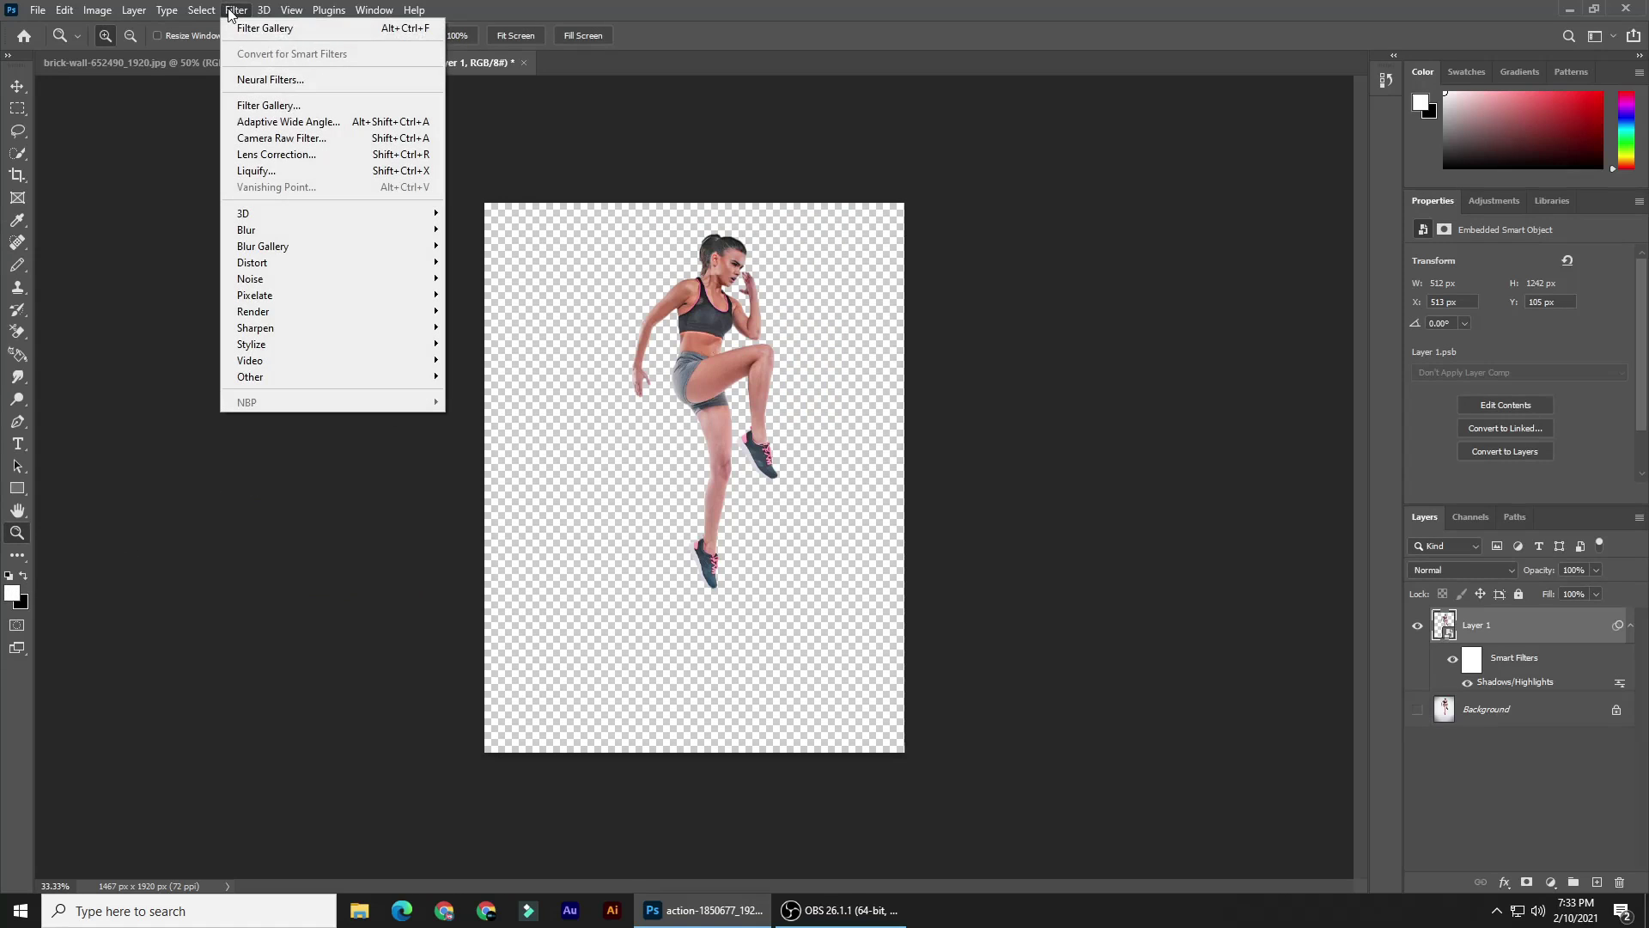
left_click(273, 106)
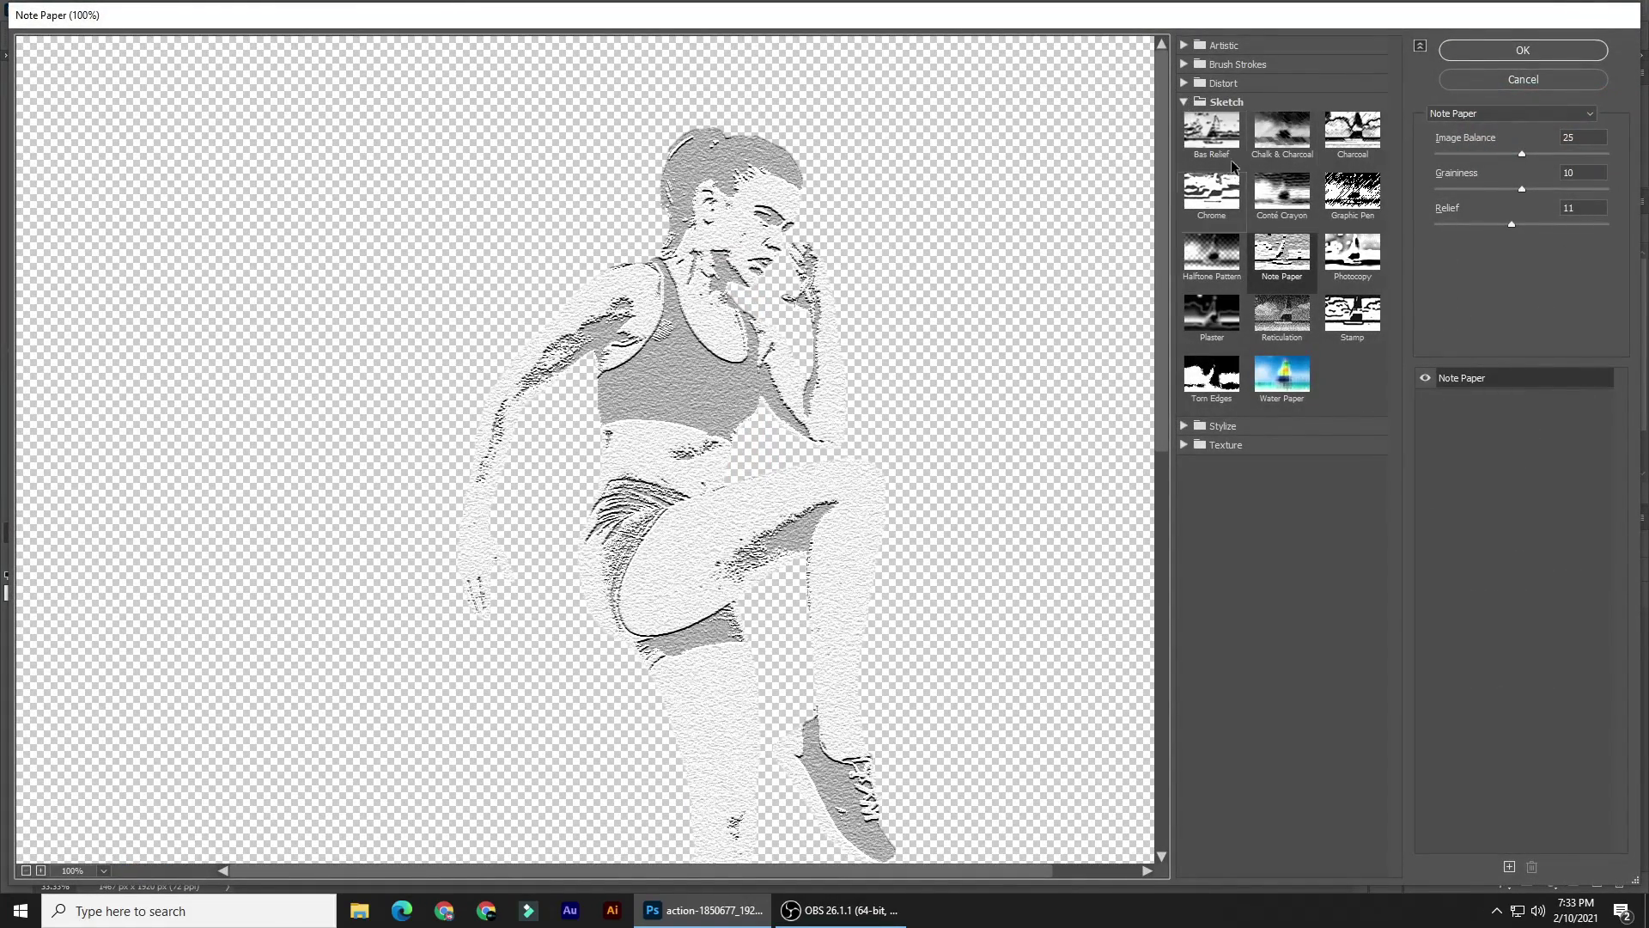
left_click(1184, 101)
left_click(1184, 102)
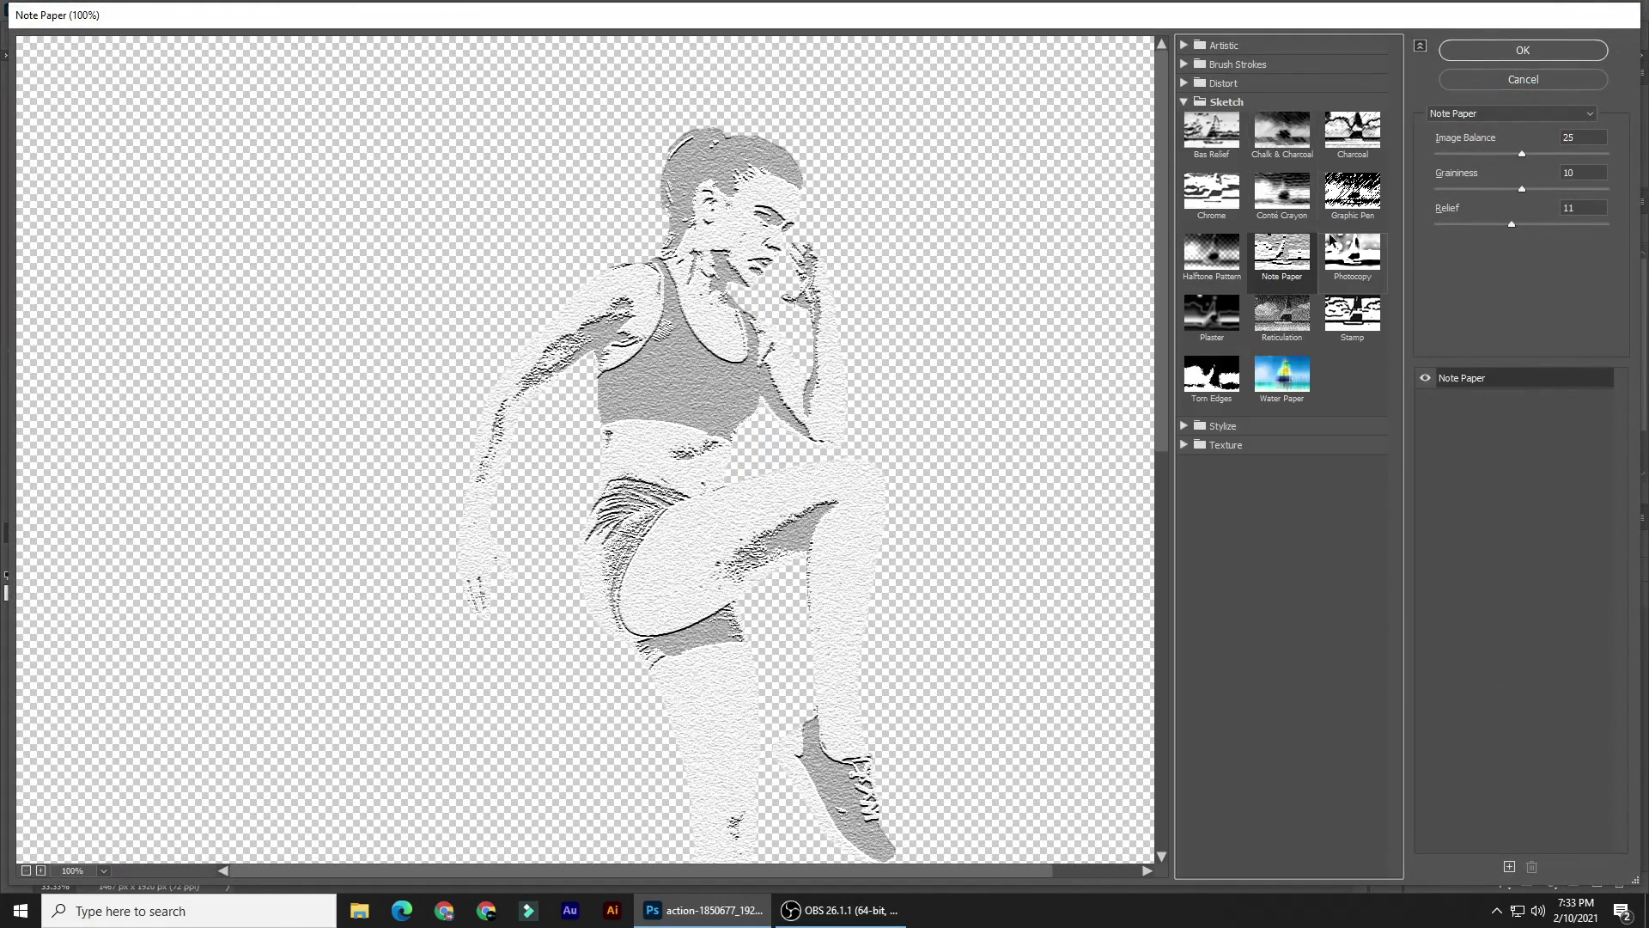
left_click(1346, 258)
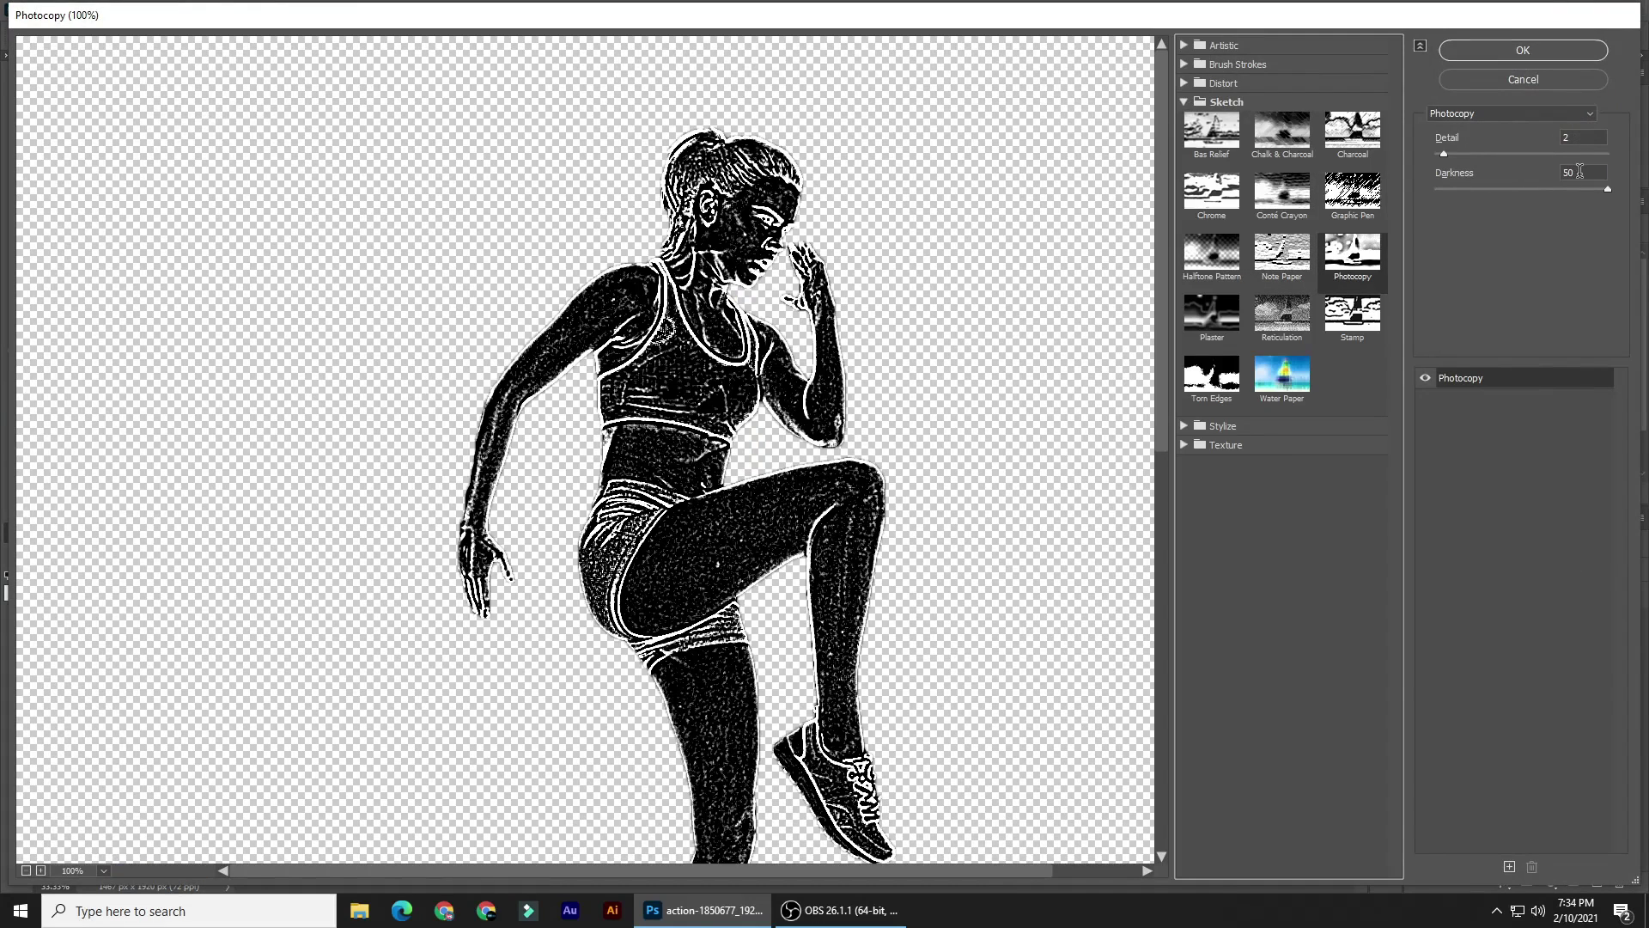
left_click_drag(1578, 172, 1557, 175)
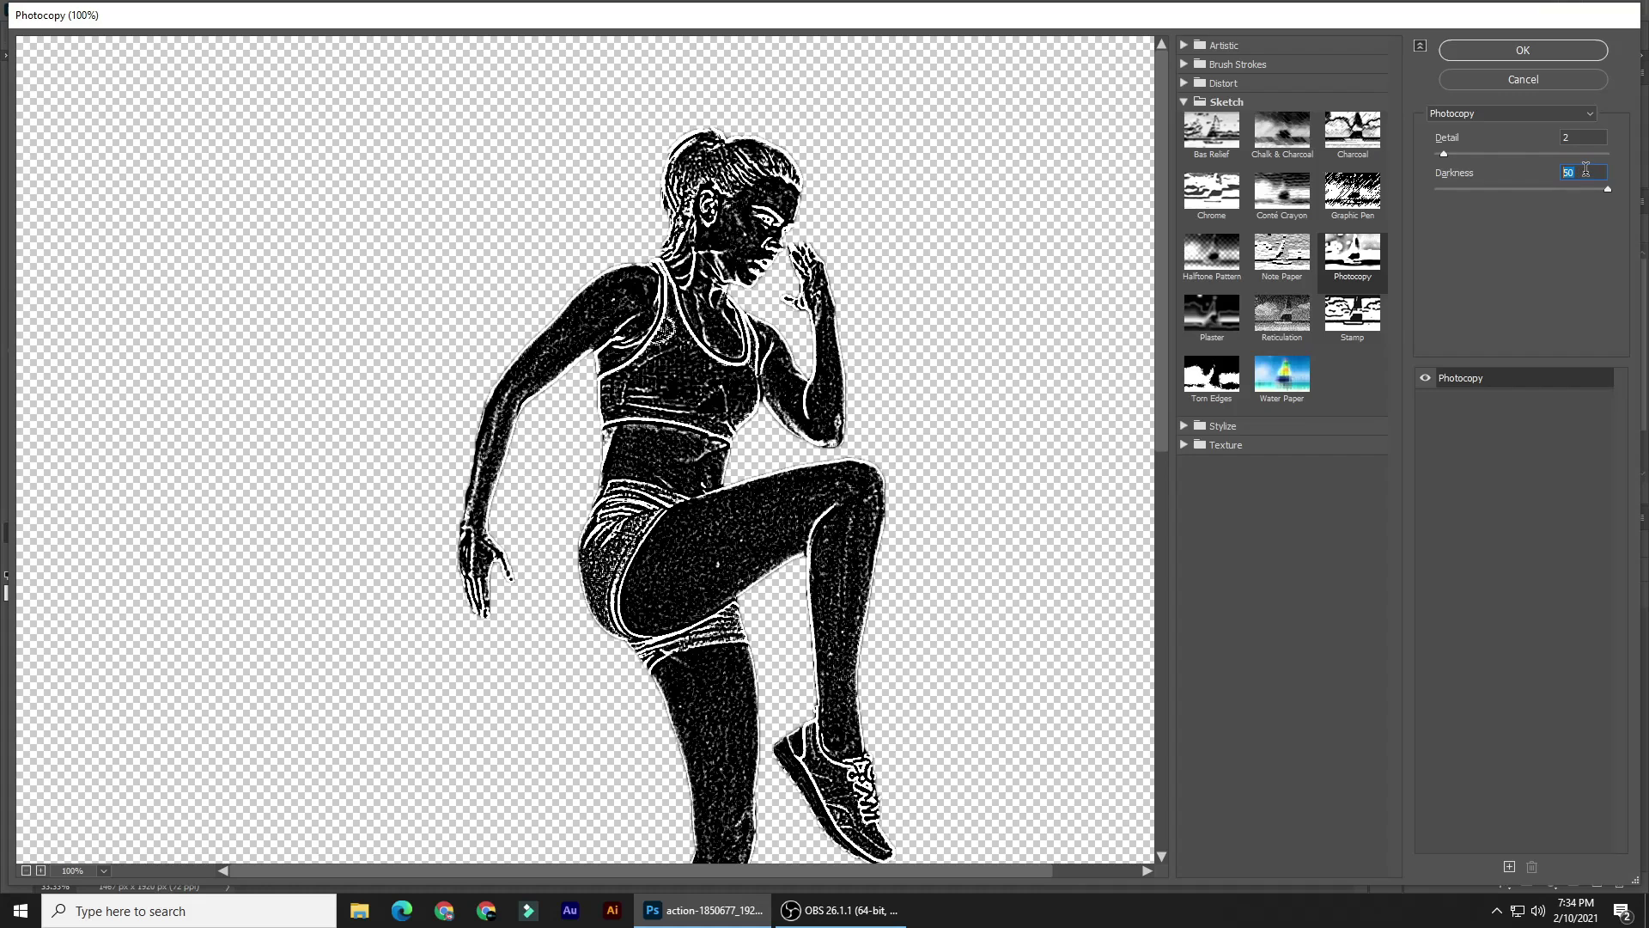
left_click_drag(1571, 136, 1561, 135)
left_click(1523, 51)
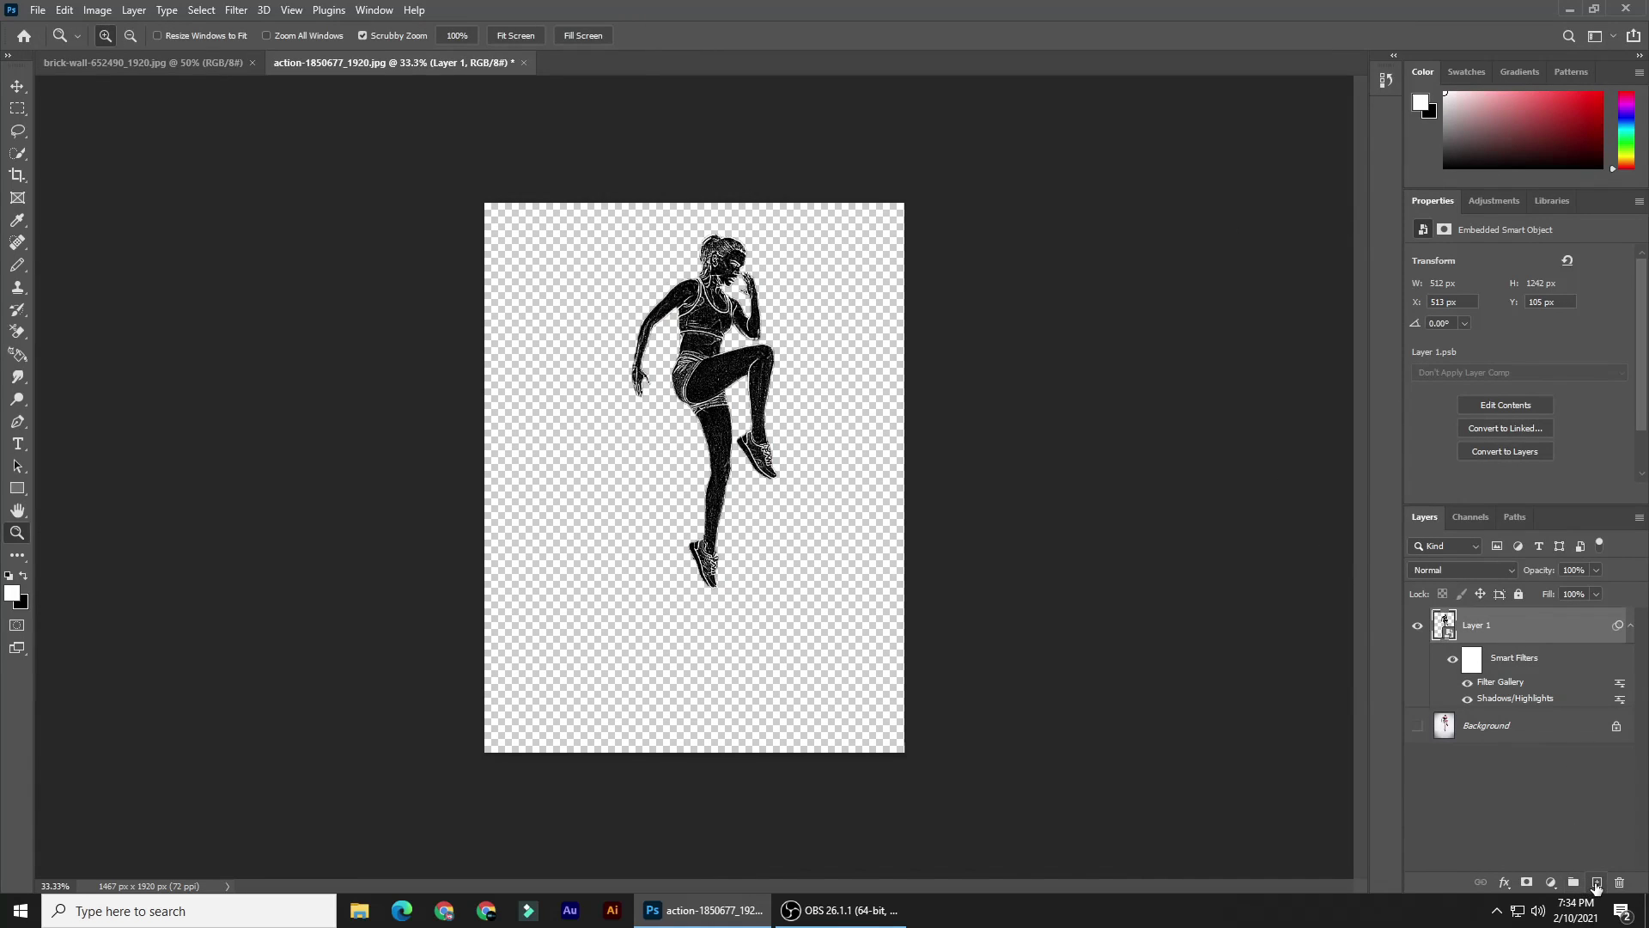
Step: Add a new layer beneath the sketch and fill it with black
left_click(1596, 883)
left_click_drag(1533, 634, 1525, 737)
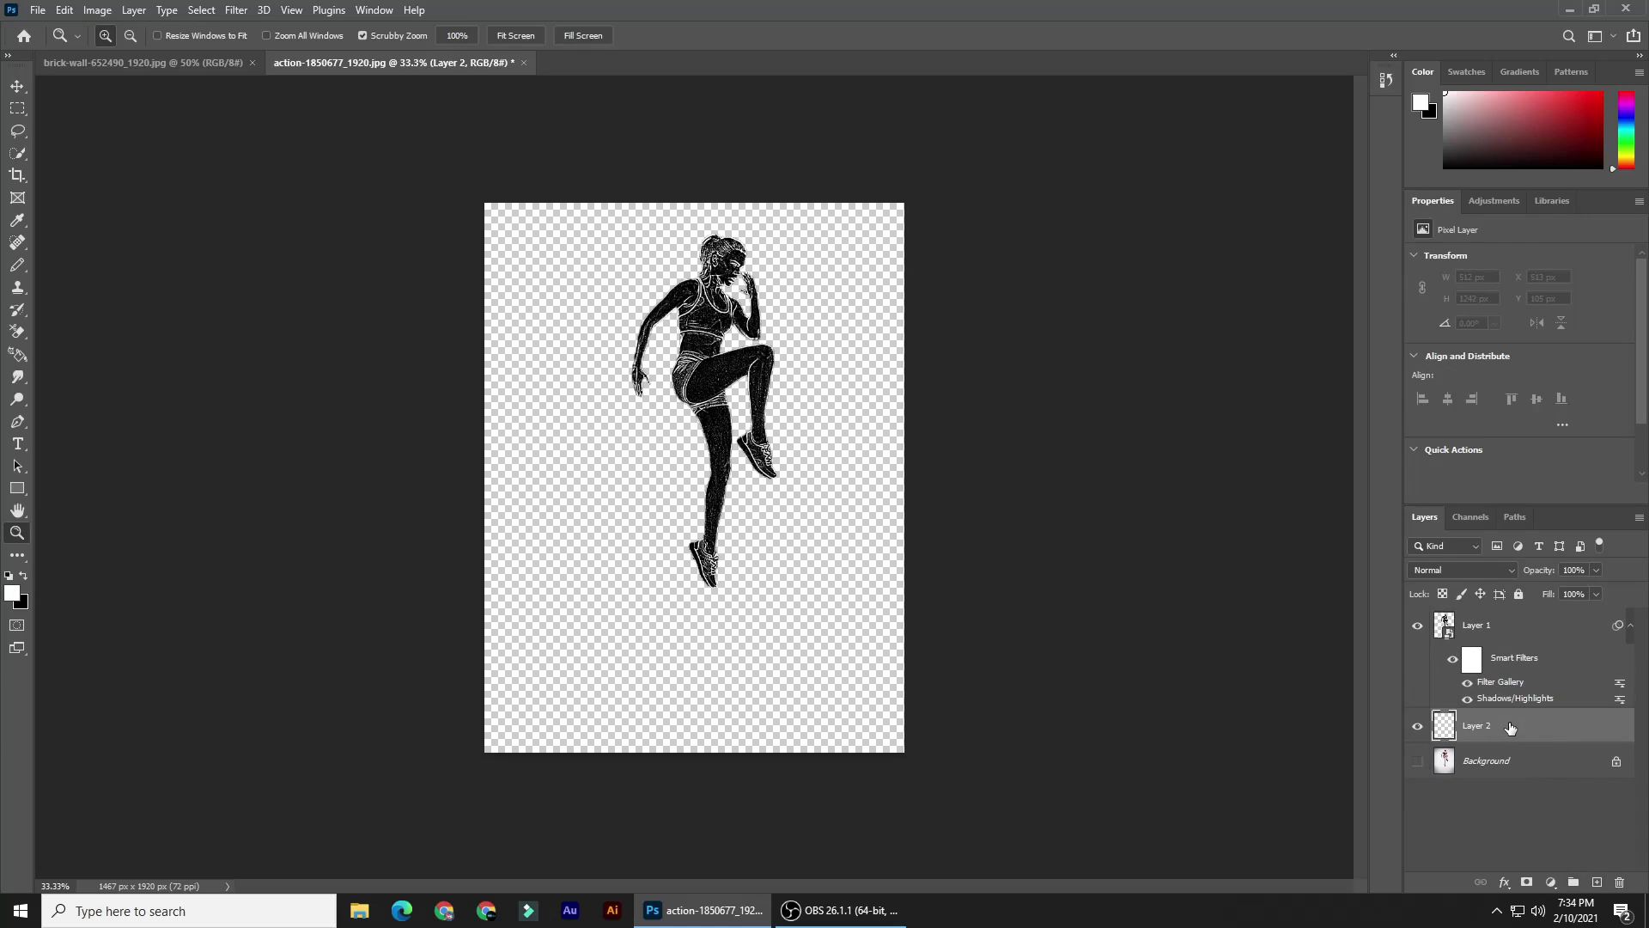
key("ctrl+BackSpace")
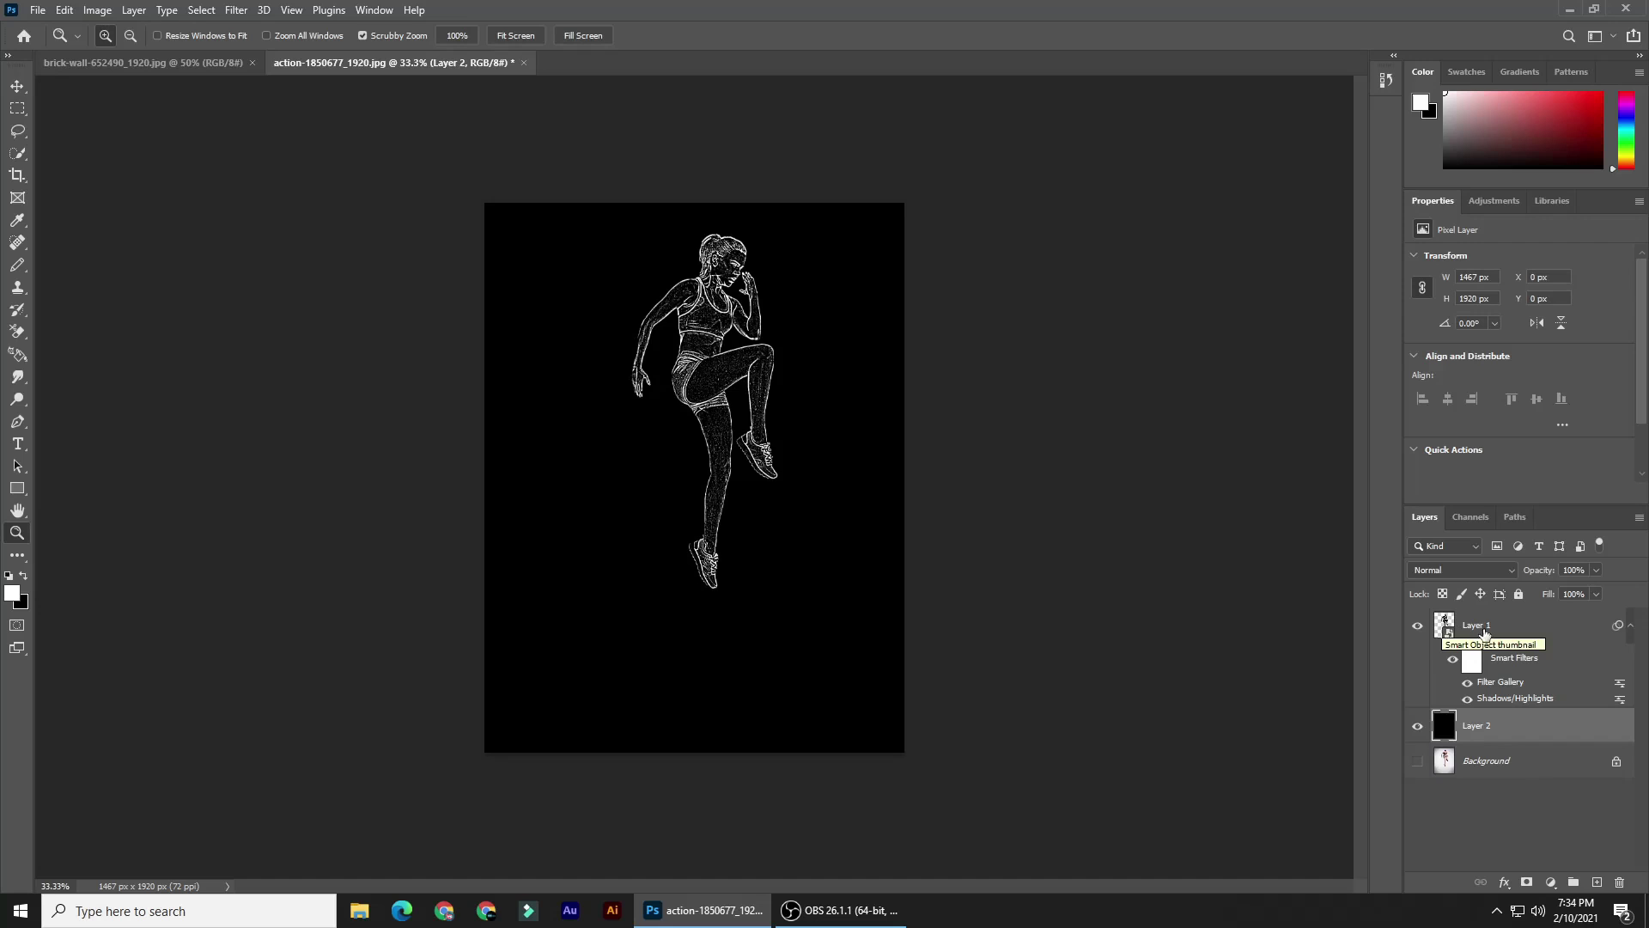
Step: Combine the sketch and black layer into one smart object and drag it to the brick-wall document
left_click(1523, 655)
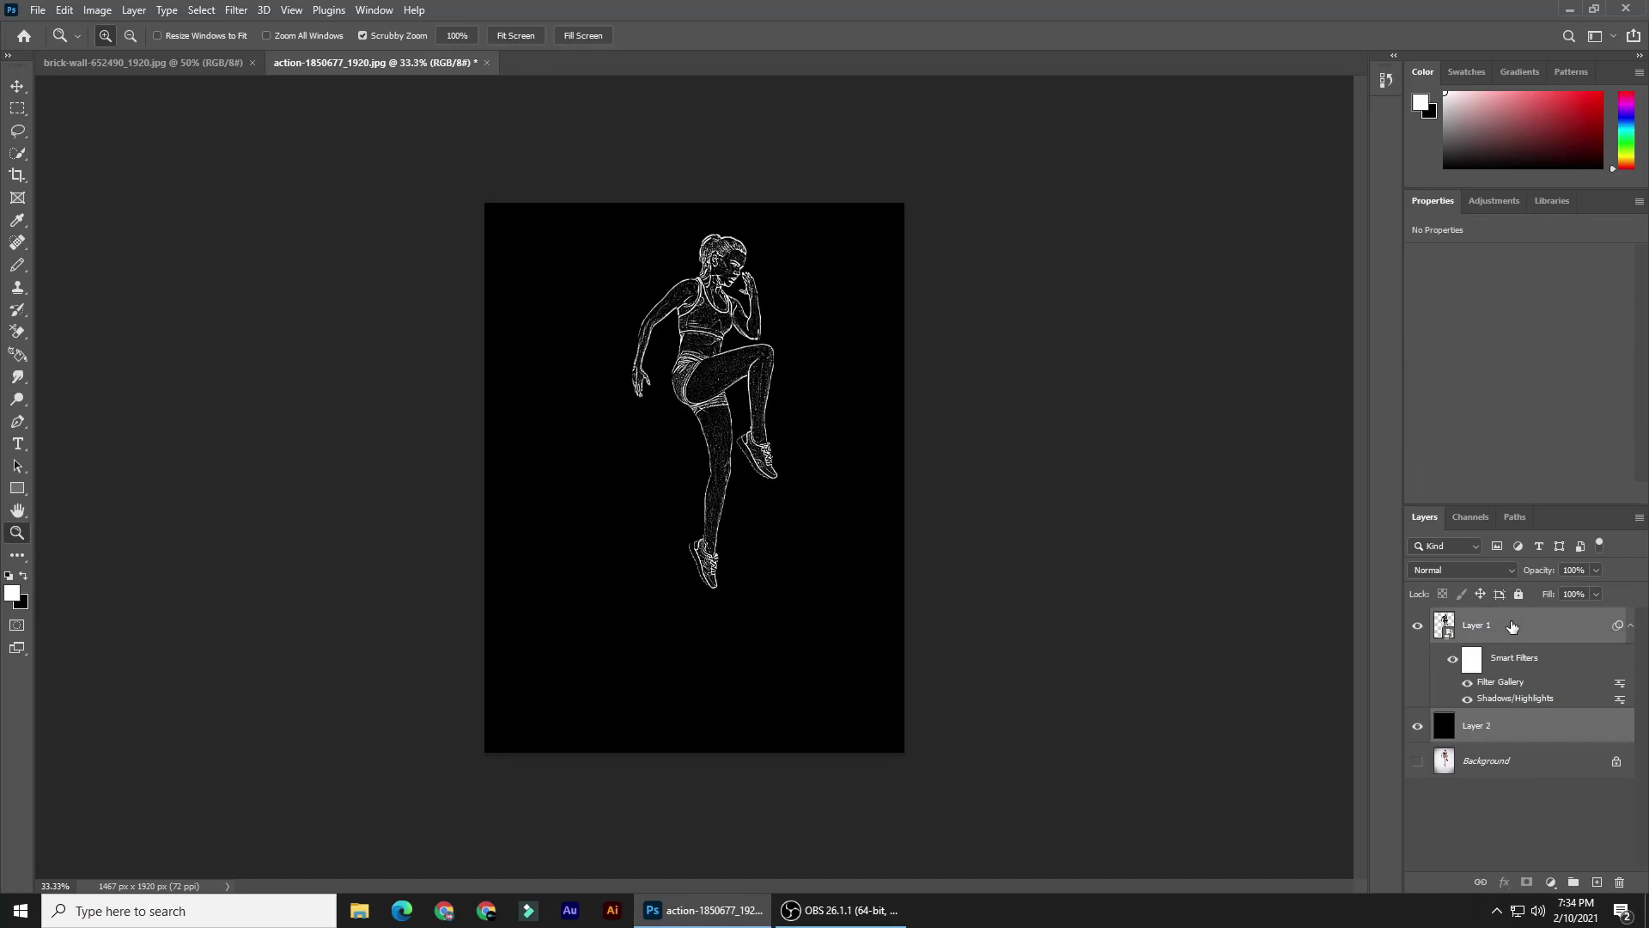
left_click(1639, 517)
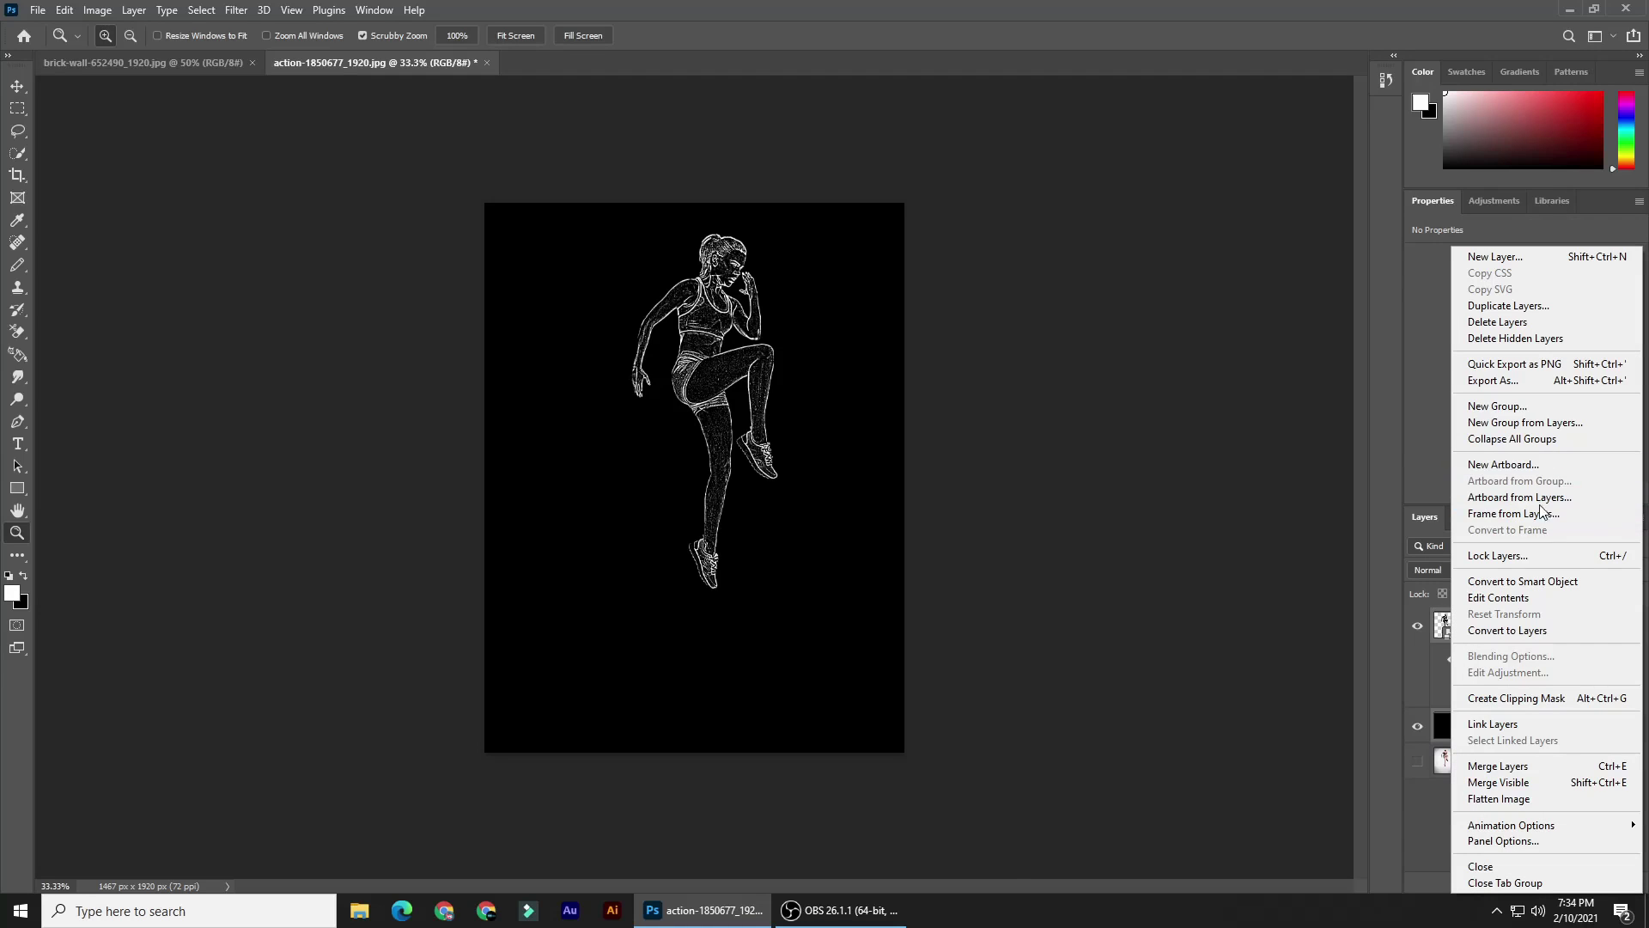
left_click(1532, 581)
key("v")
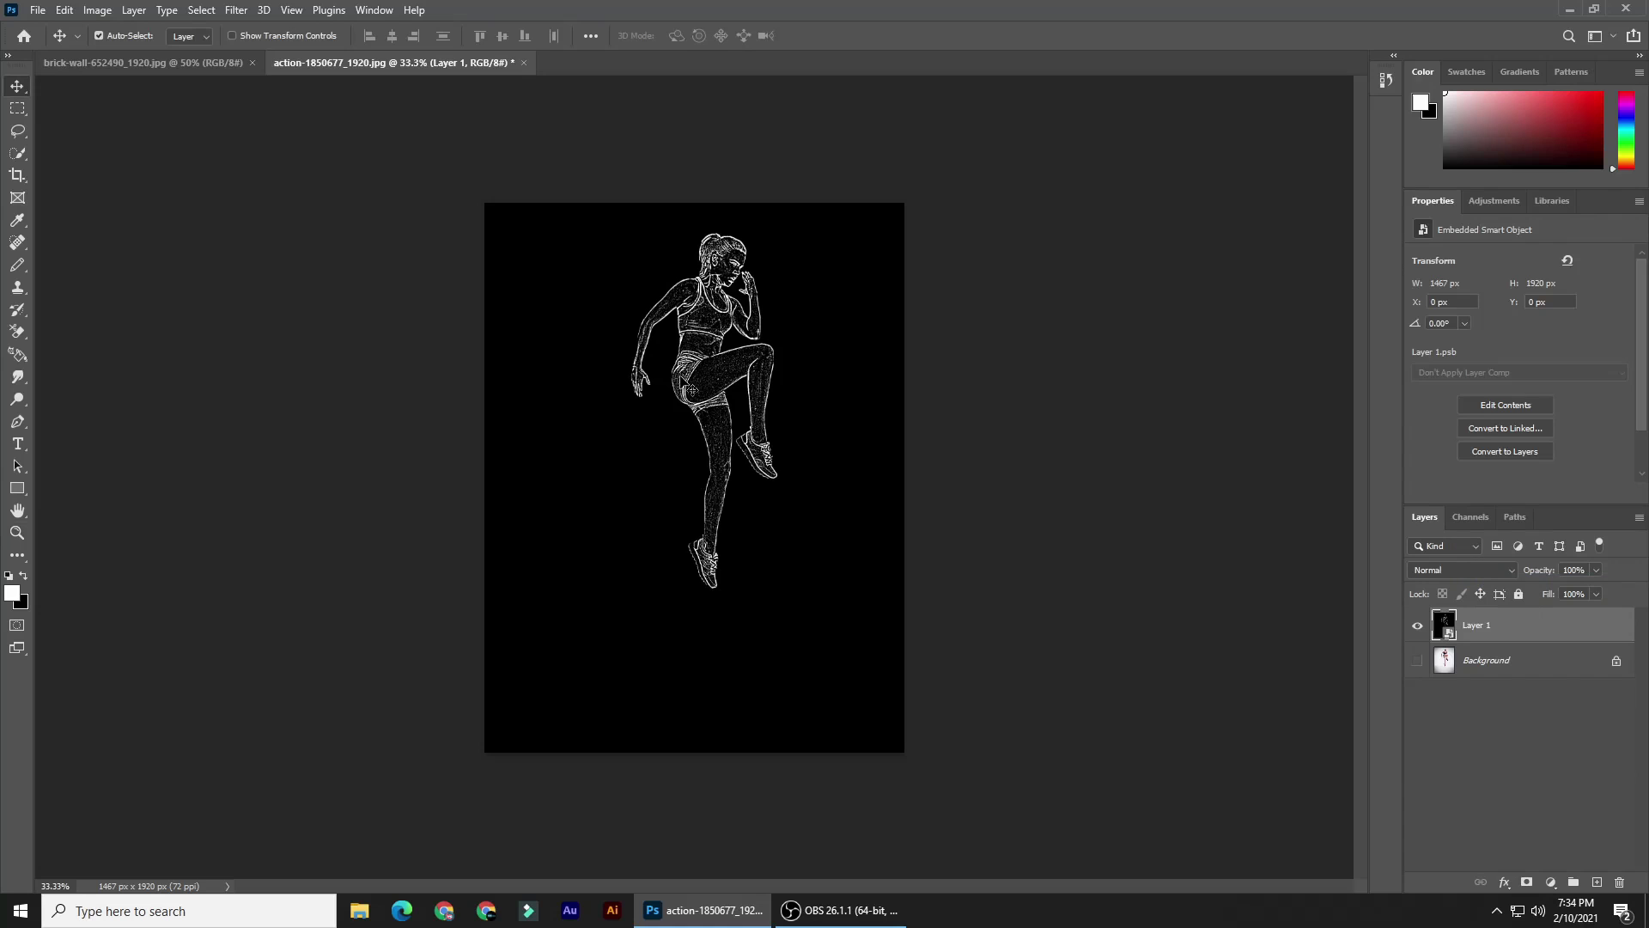
left_click_drag(691, 390, 204, 67)
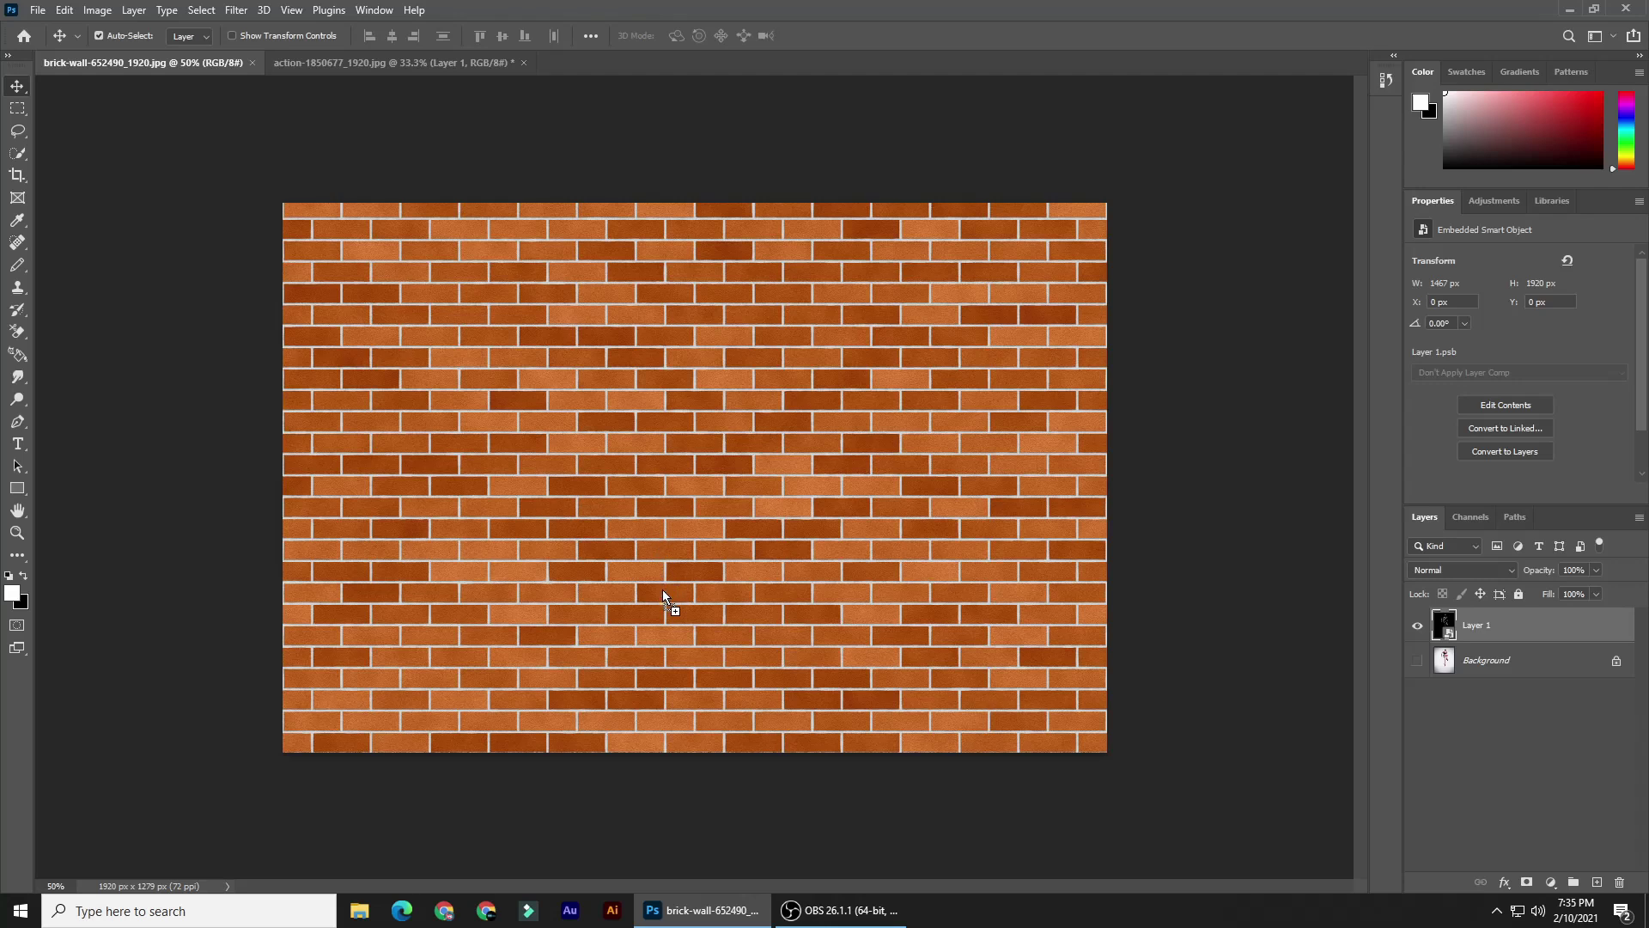
Step: Drop the sketch onto the brick wall, position it, and set its blend mode to Screen
left_click_drag(663, 626, 663, 625)
left_click_drag(746, 468, 746, 451)
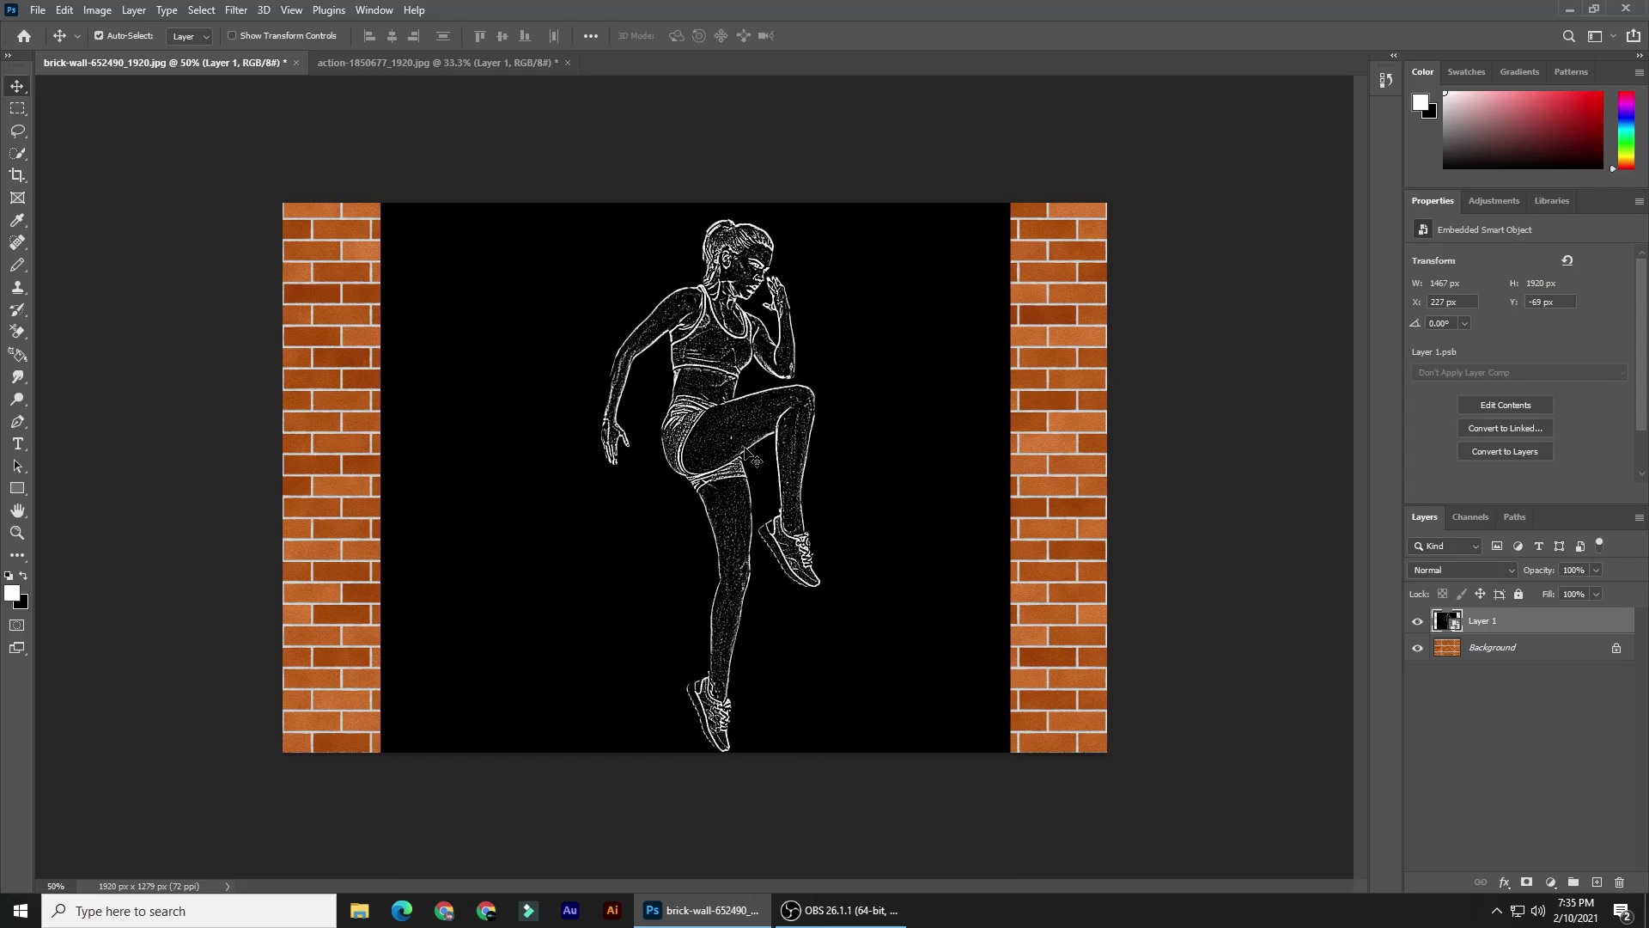
left_click(1443, 570)
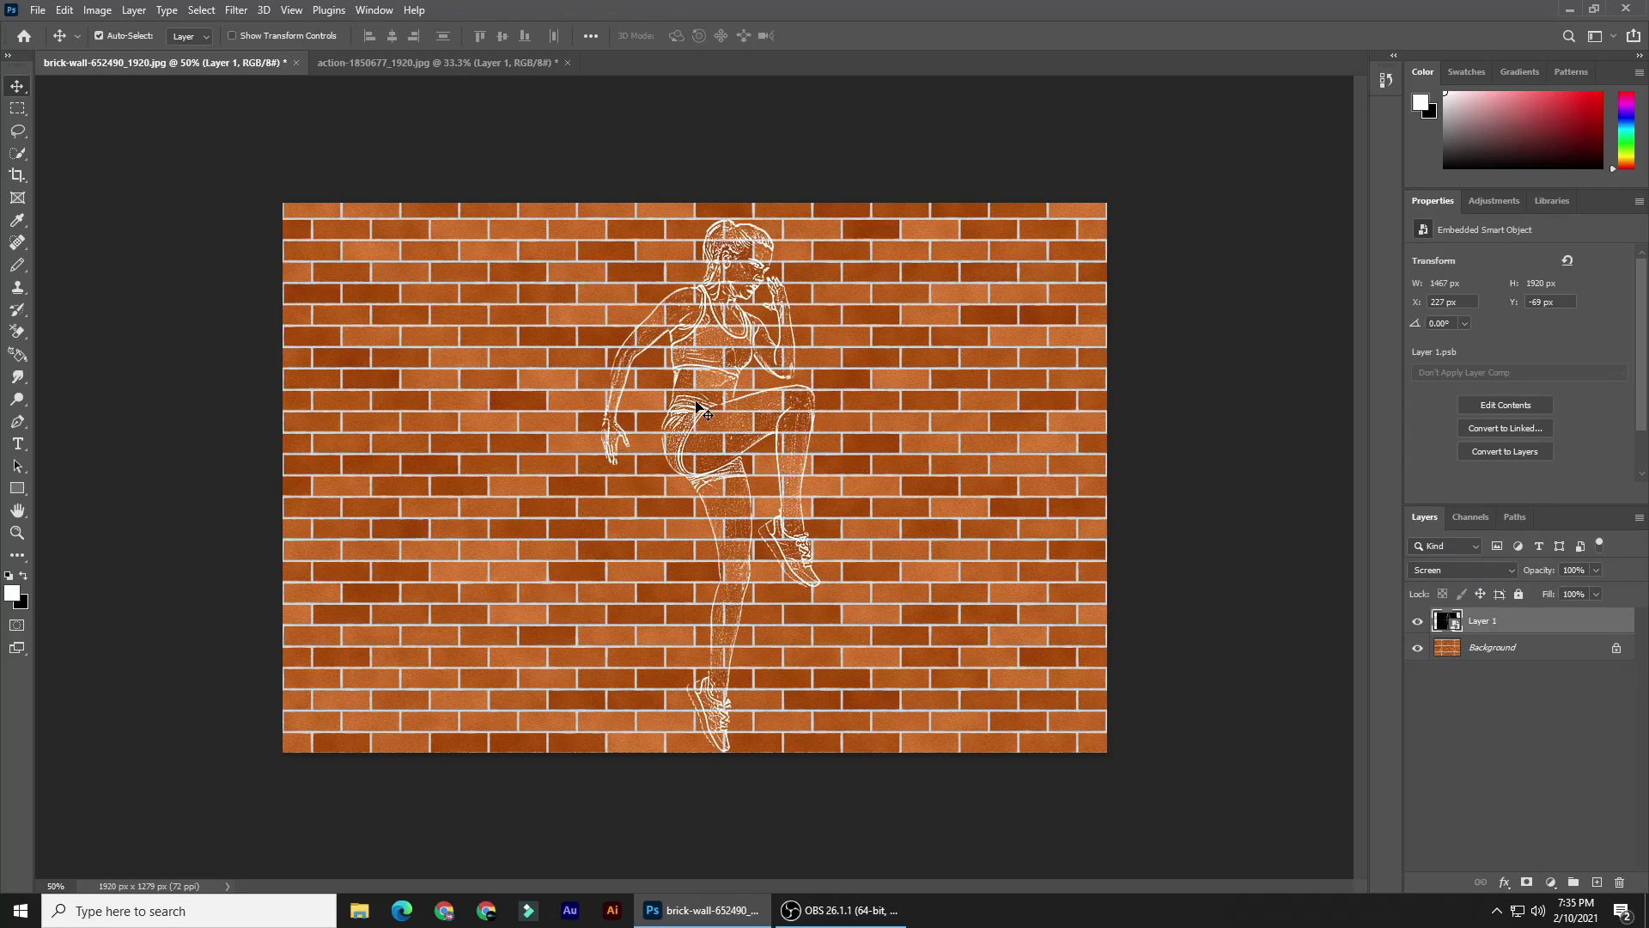
Step: Free-transform the athlete drawing to about 18.79° rotation and ~101% scale, shifted left
left_click(703, 411)
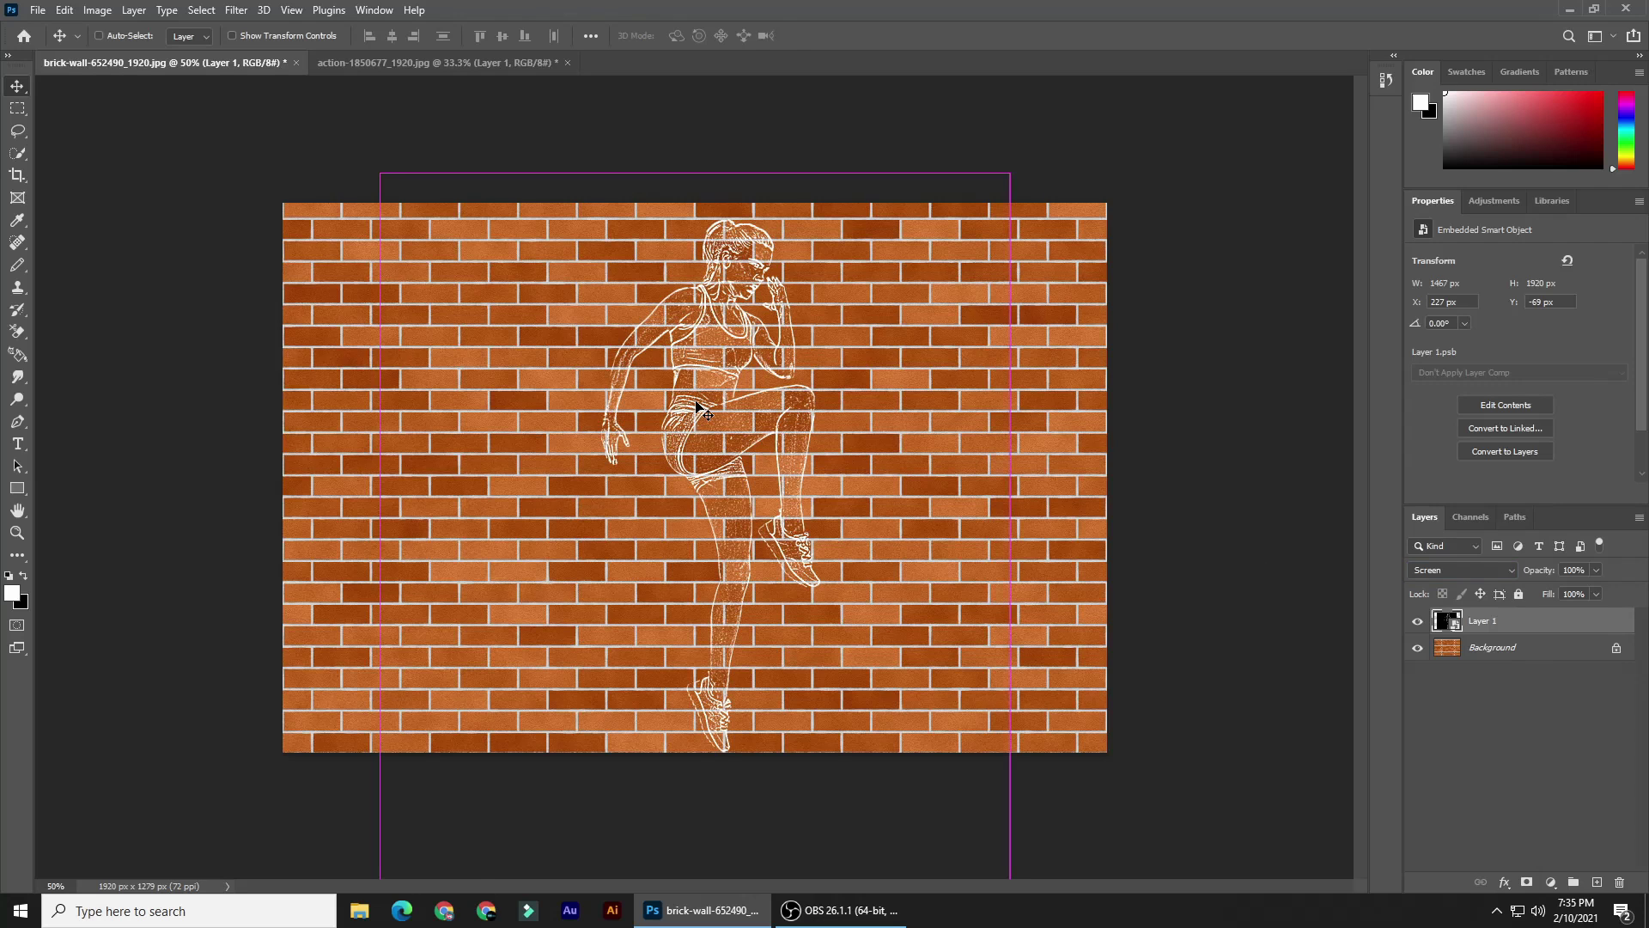
key("ctrl+t")
left_click_drag(1010, 174, 1051, 206)
left_click_drag(1062, 150, 1084, 324)
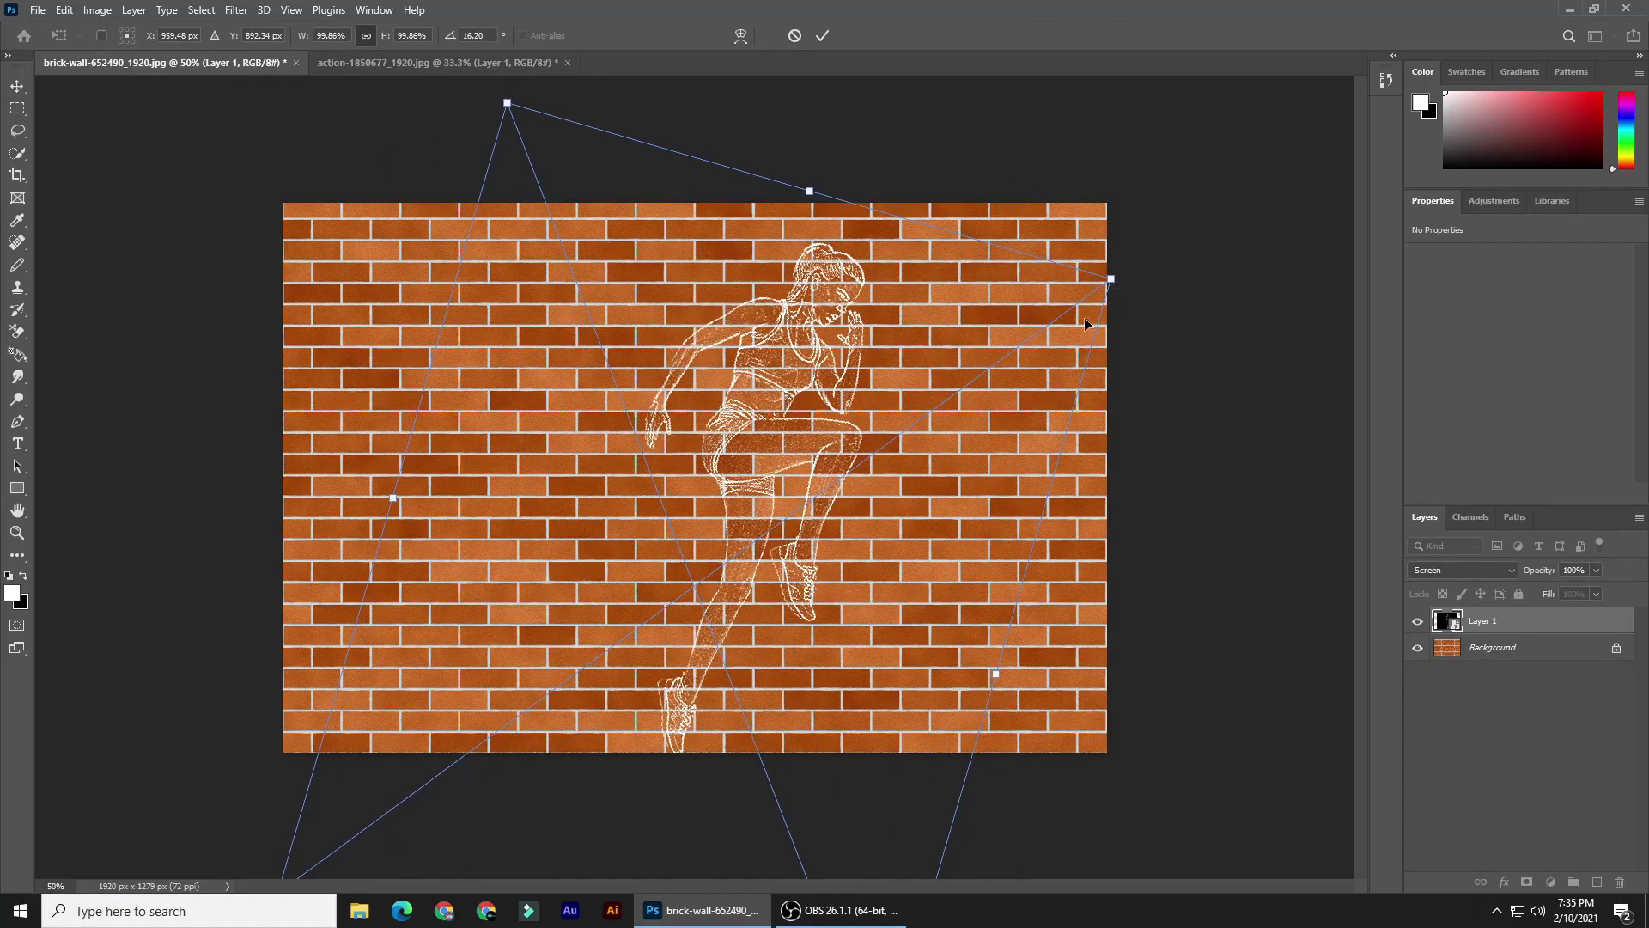
left_click_drag(812, 353, 734, 357)
left_click_drag(1031, 284, 994, 305)
left_click_drag(713, 386, 747, 348)
left_click_drag(1029, 269, 1056, 250)
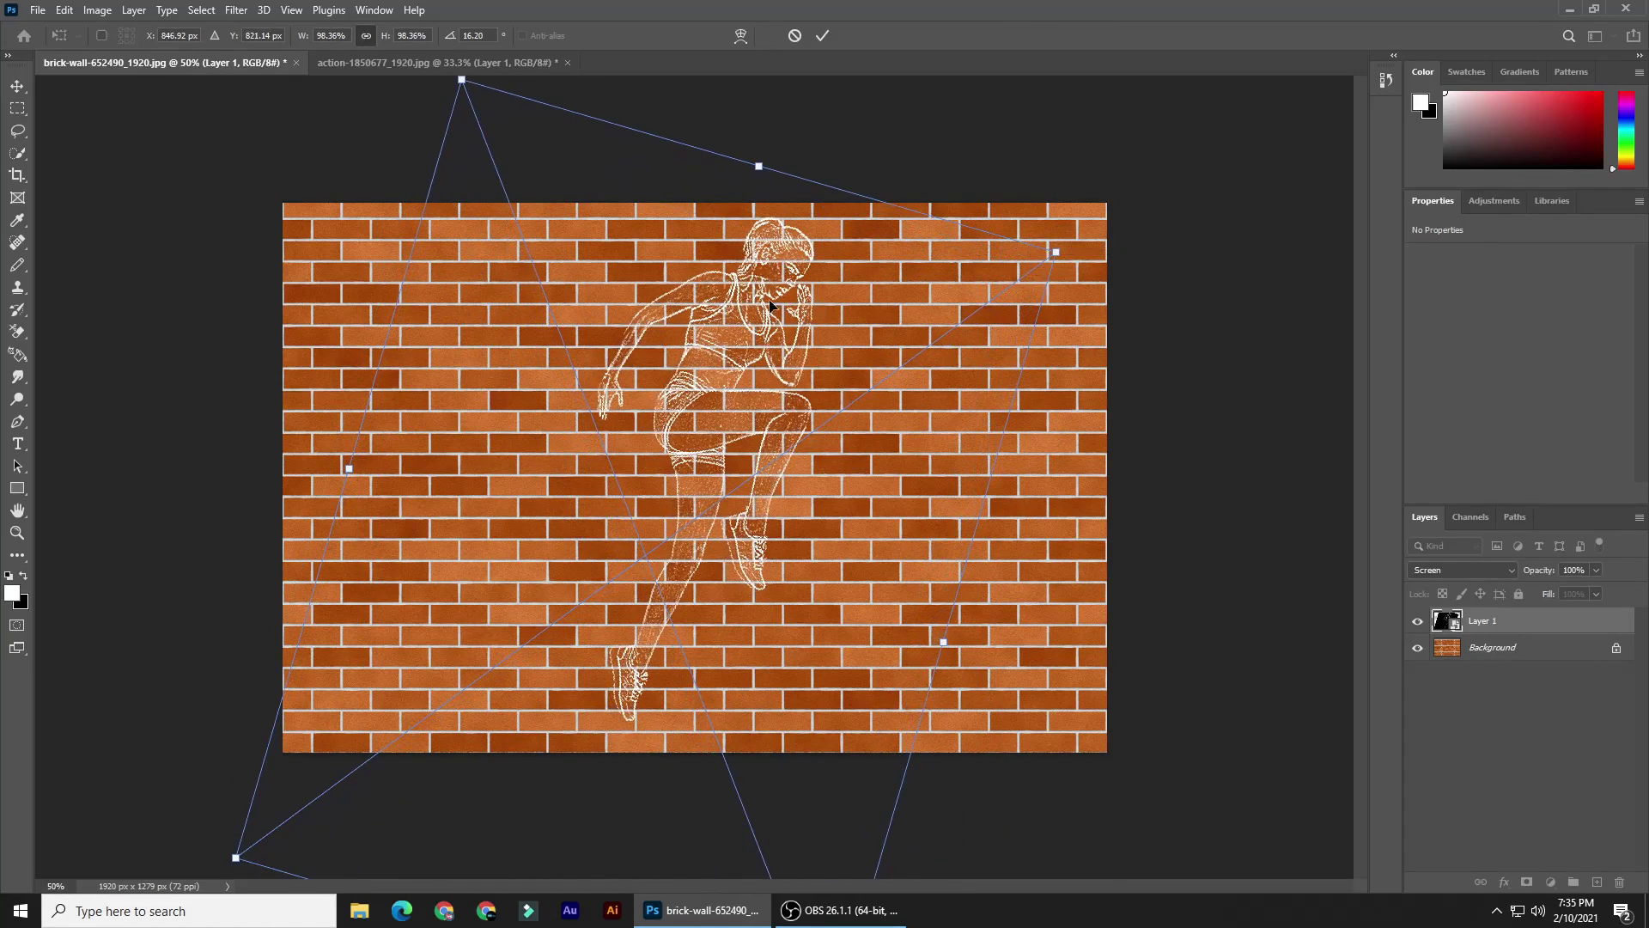
left_click_drag(756, 325, 716, 344)
left_click_drag(1001, 279, 1020, 263)
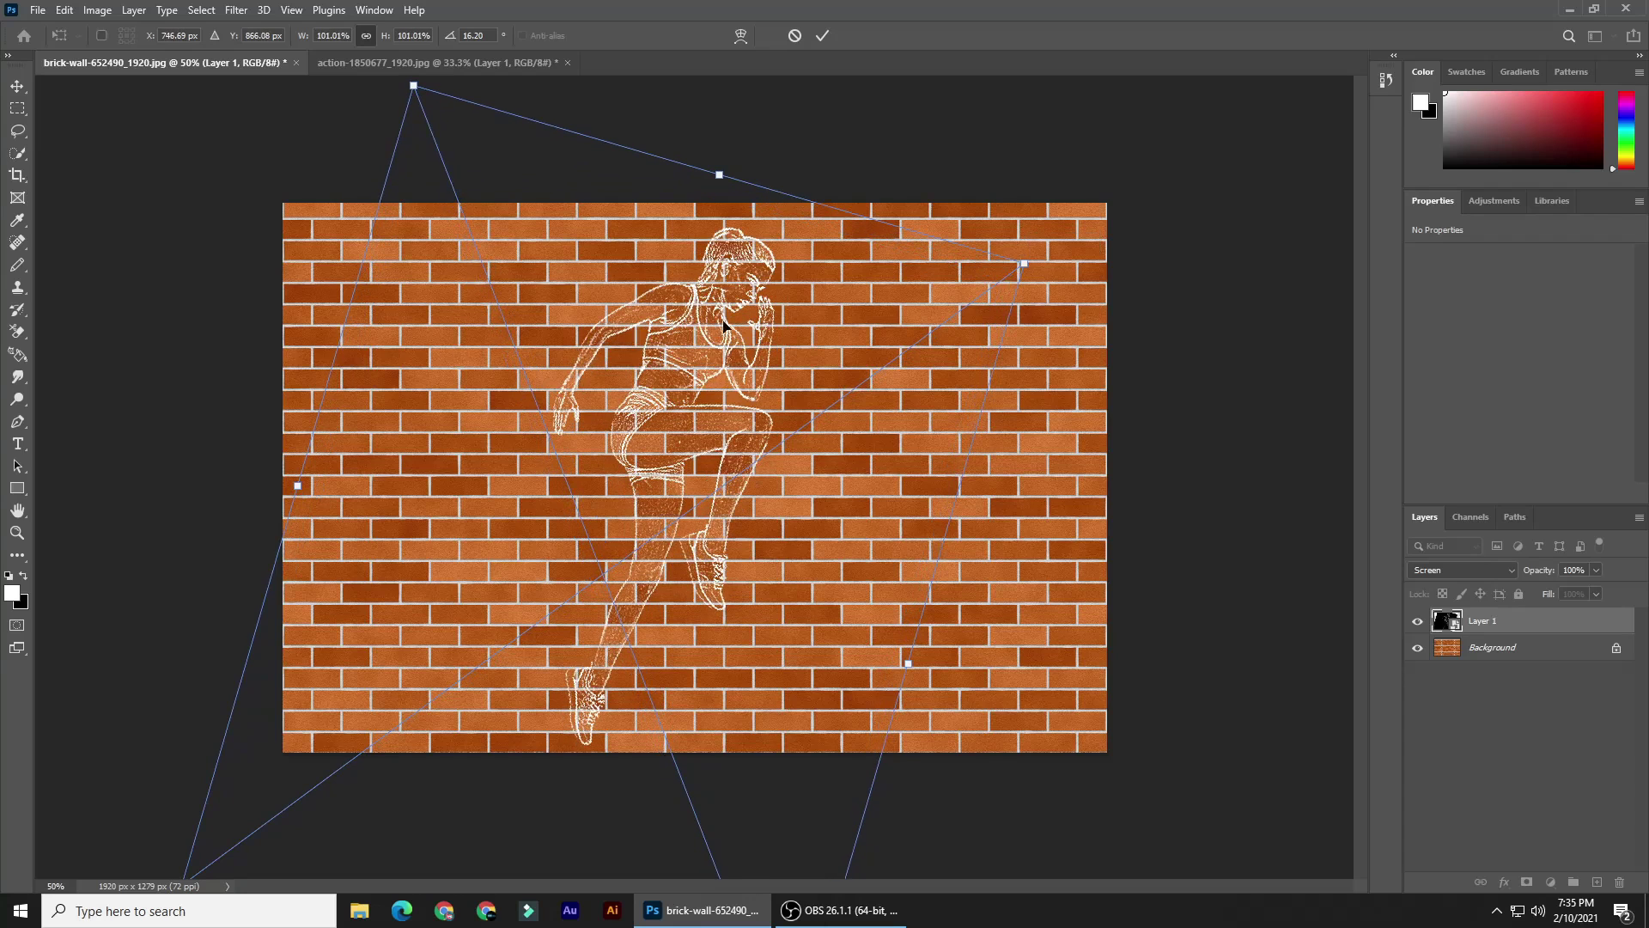
mouse_move(634, 340)
left_mouse_down()
mouse_move(656, 333)
mouse_move(640, 342)
left_mouse_up()
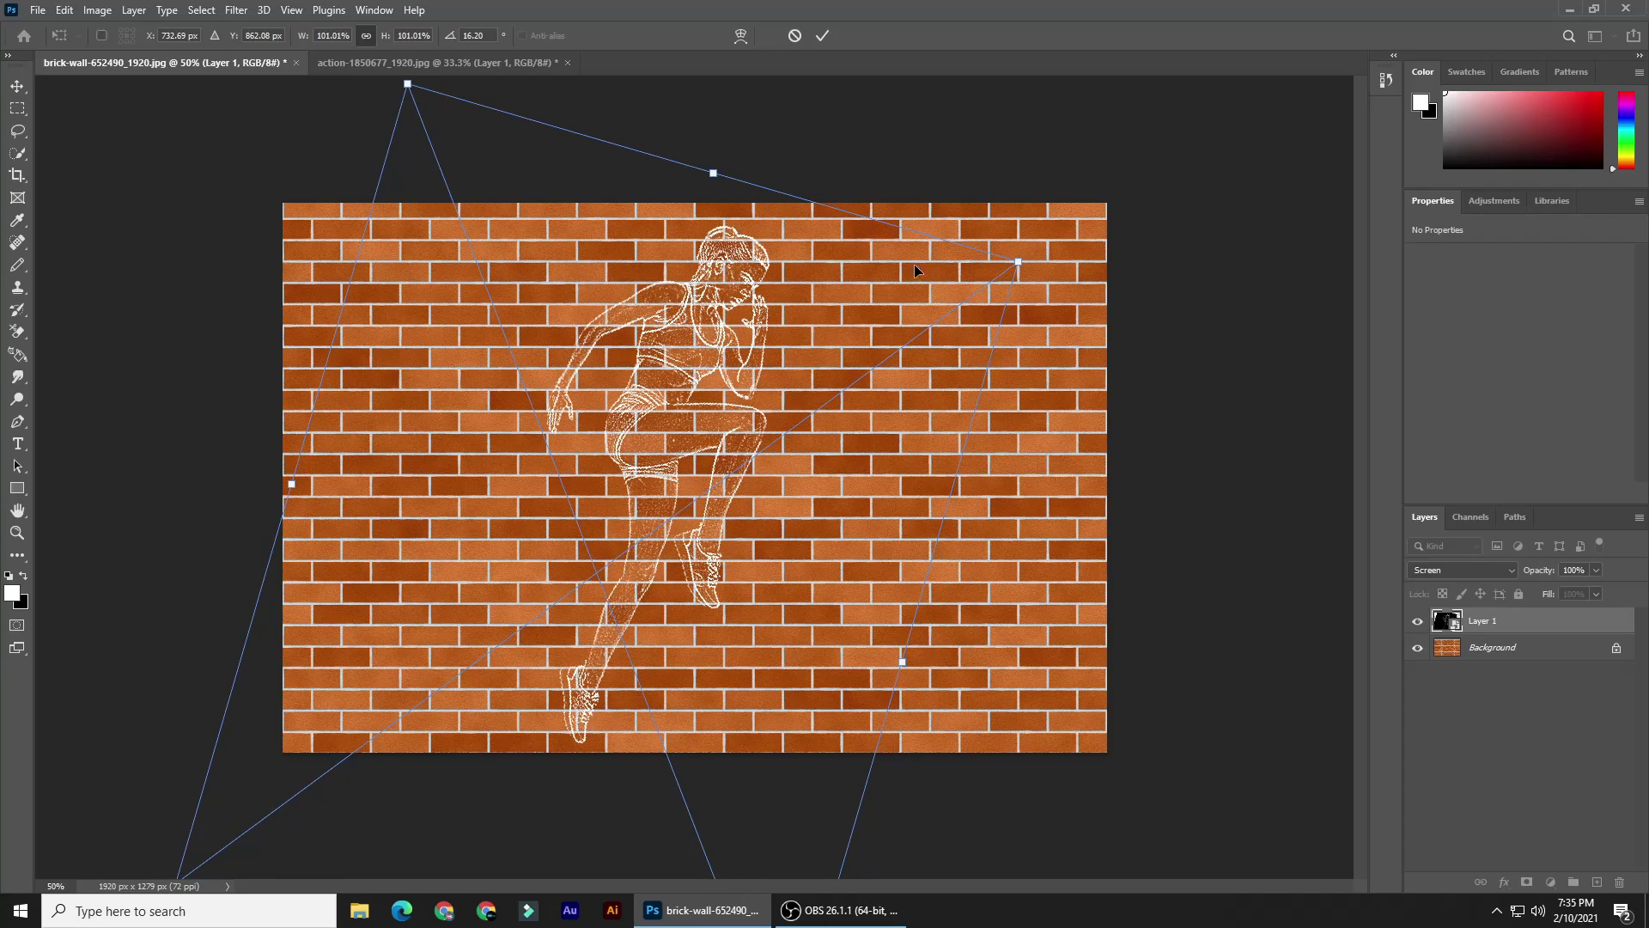
left_click_drag(1035, 255, 1051, 270)
key("Return")
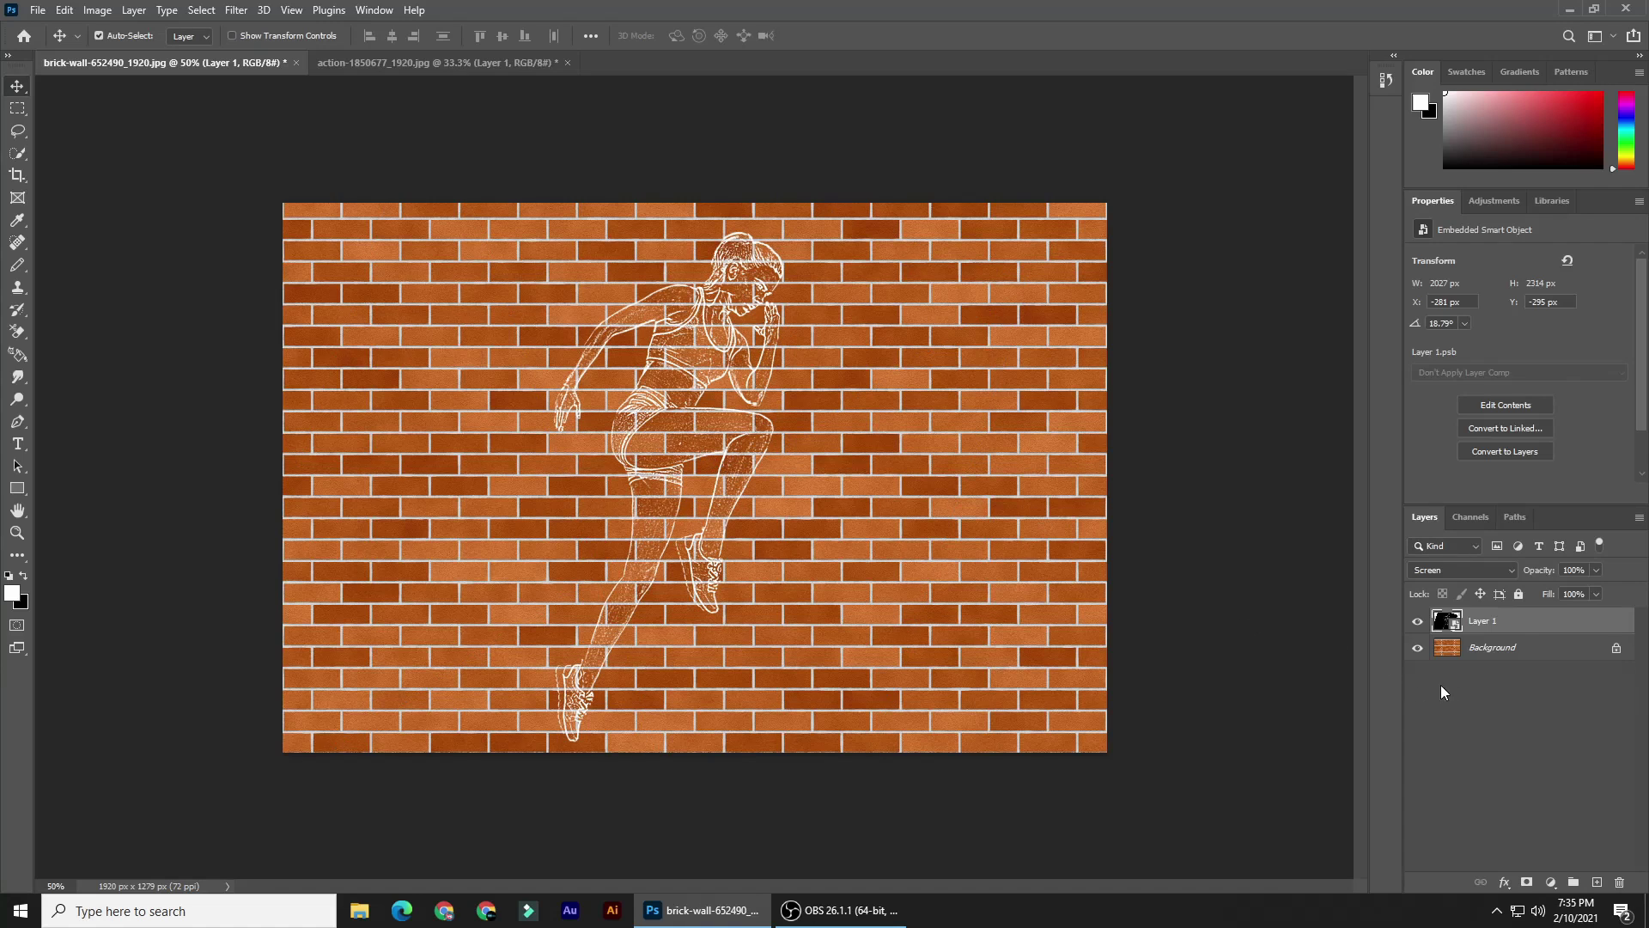
Step: Add a layer mask to Layer 1 and set up the Pencil tool at size 5
left_click(1526, 882)
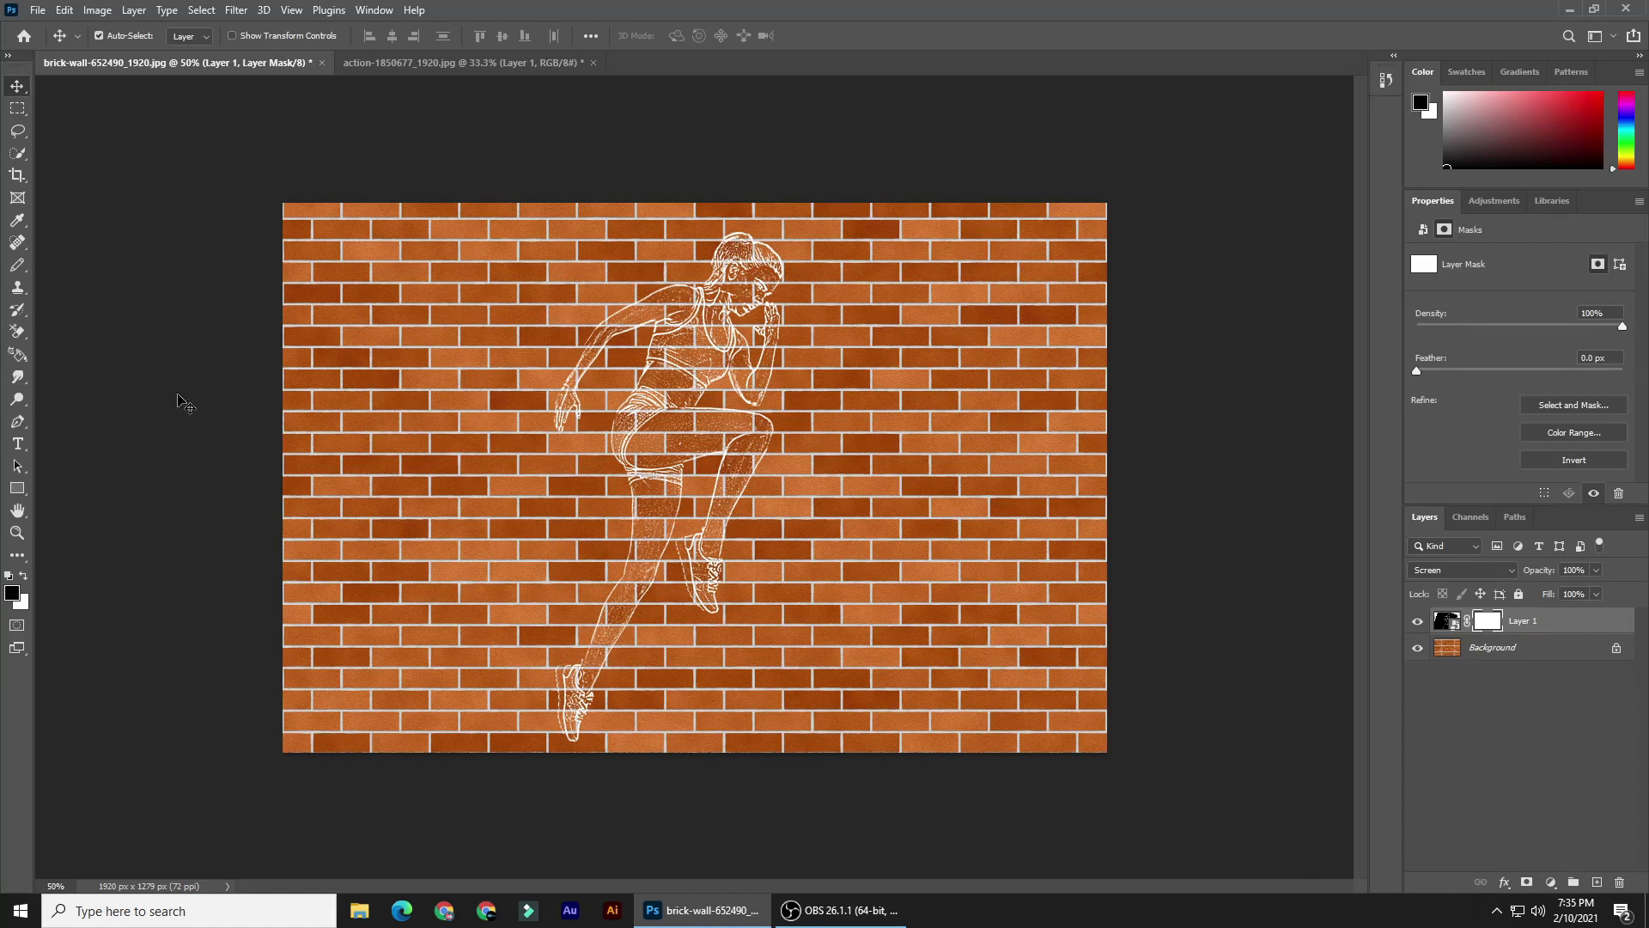
left_click(18, 273)
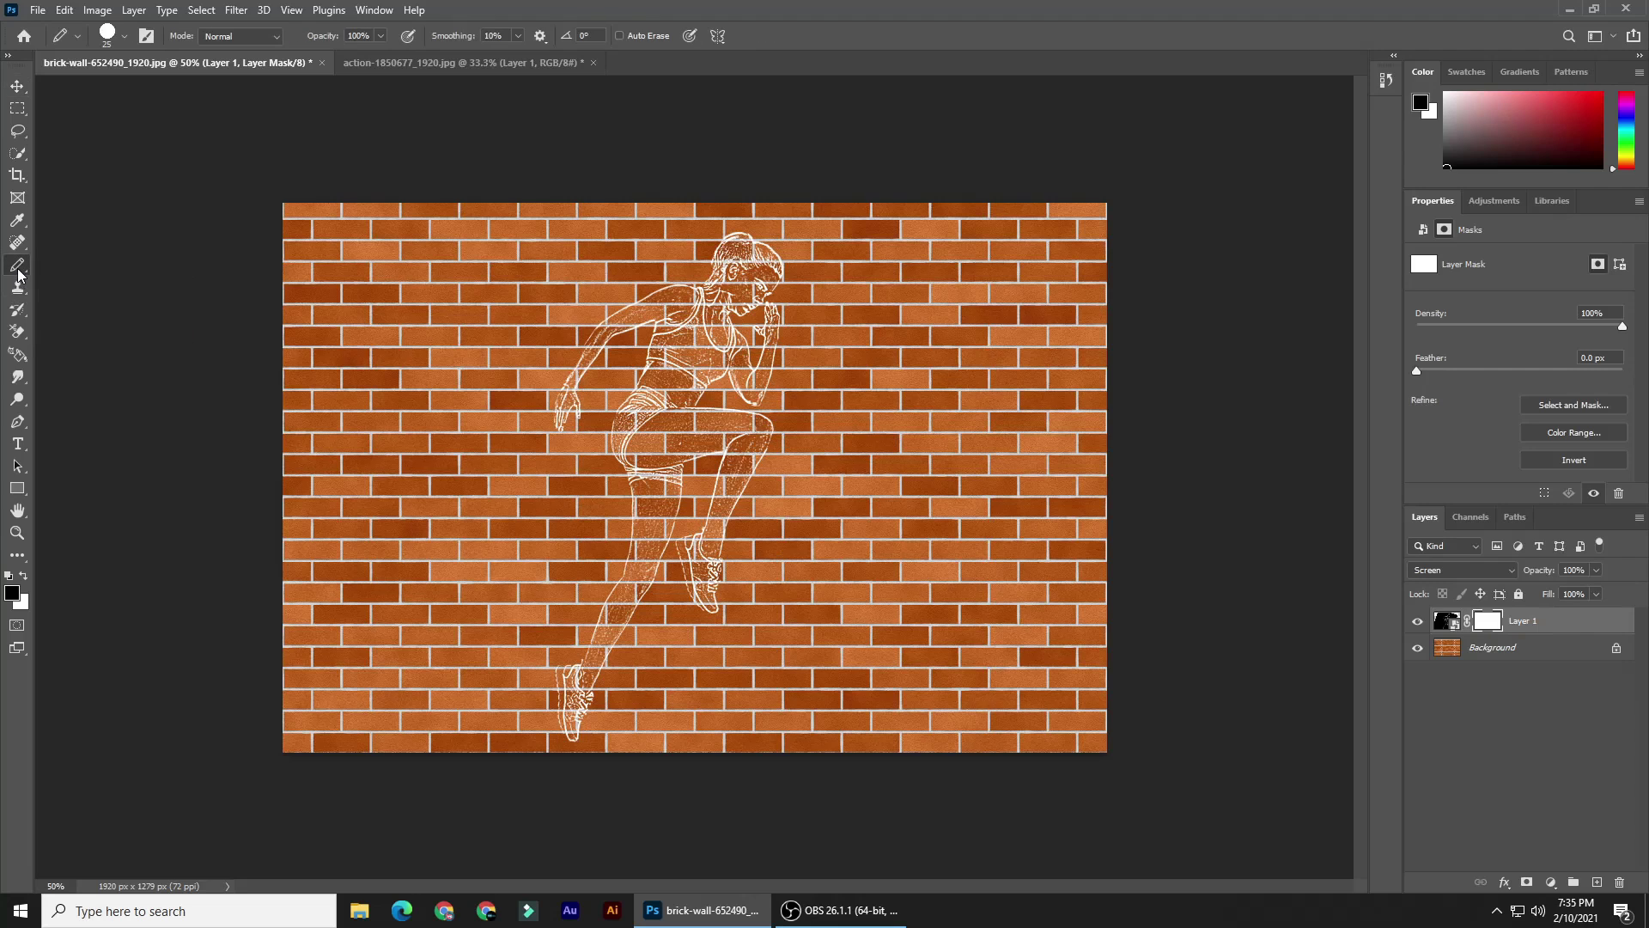
right_click(19, 273)
left_click(95, 277)
left_click(125, 36)
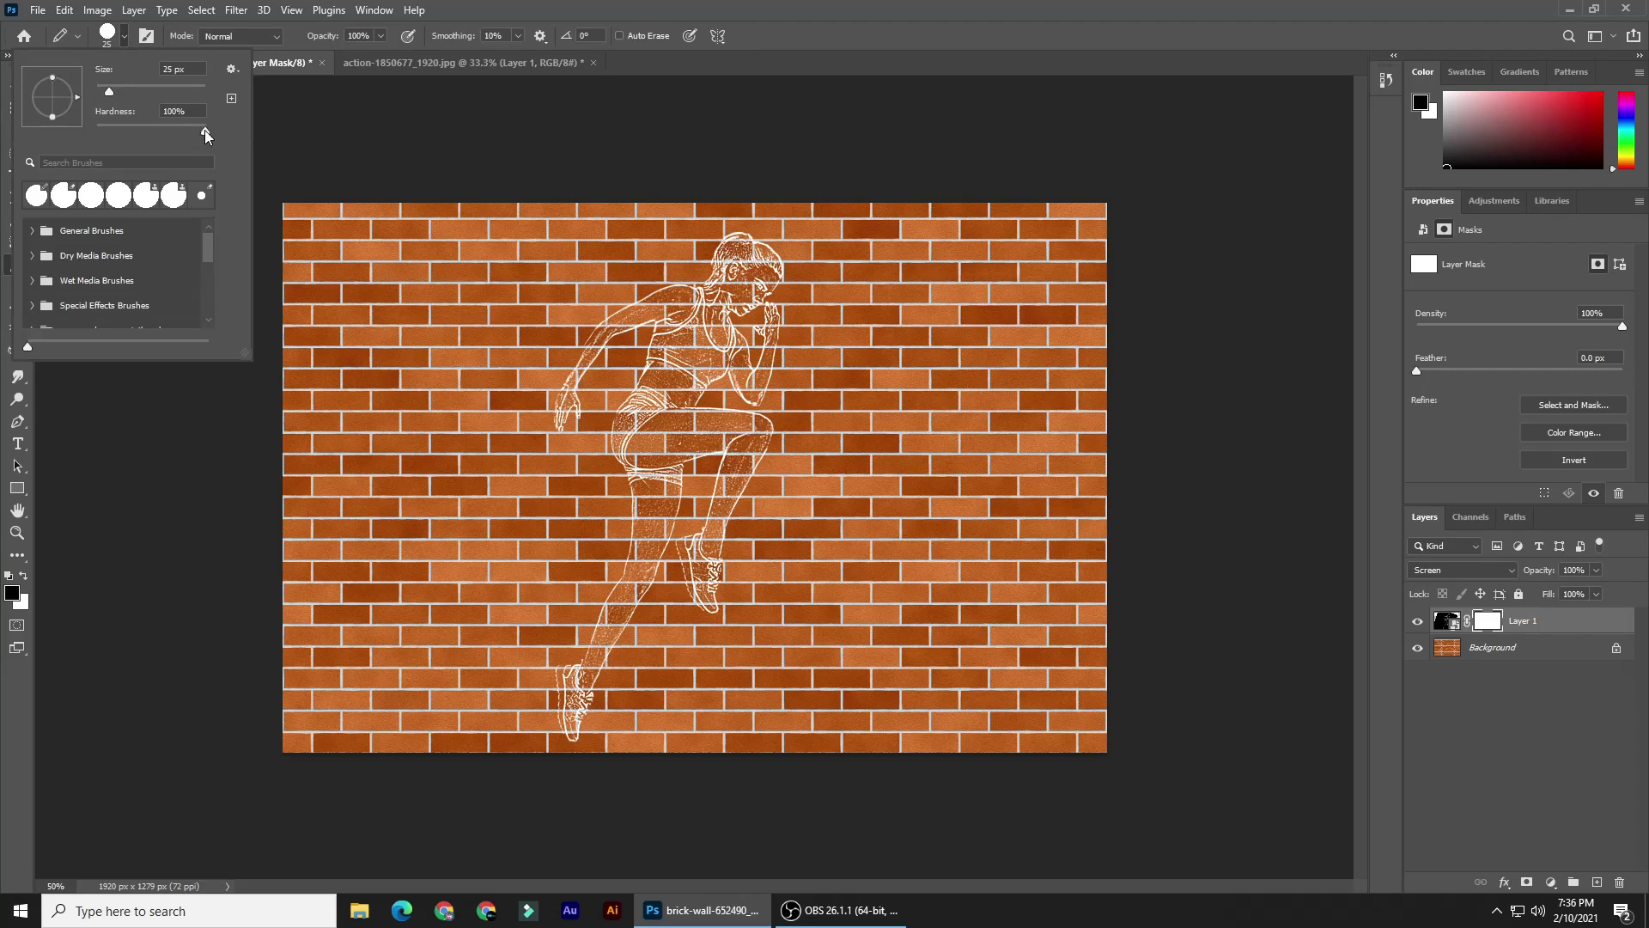
left_click(168, 69)
type("5")
left_click(381, 35)
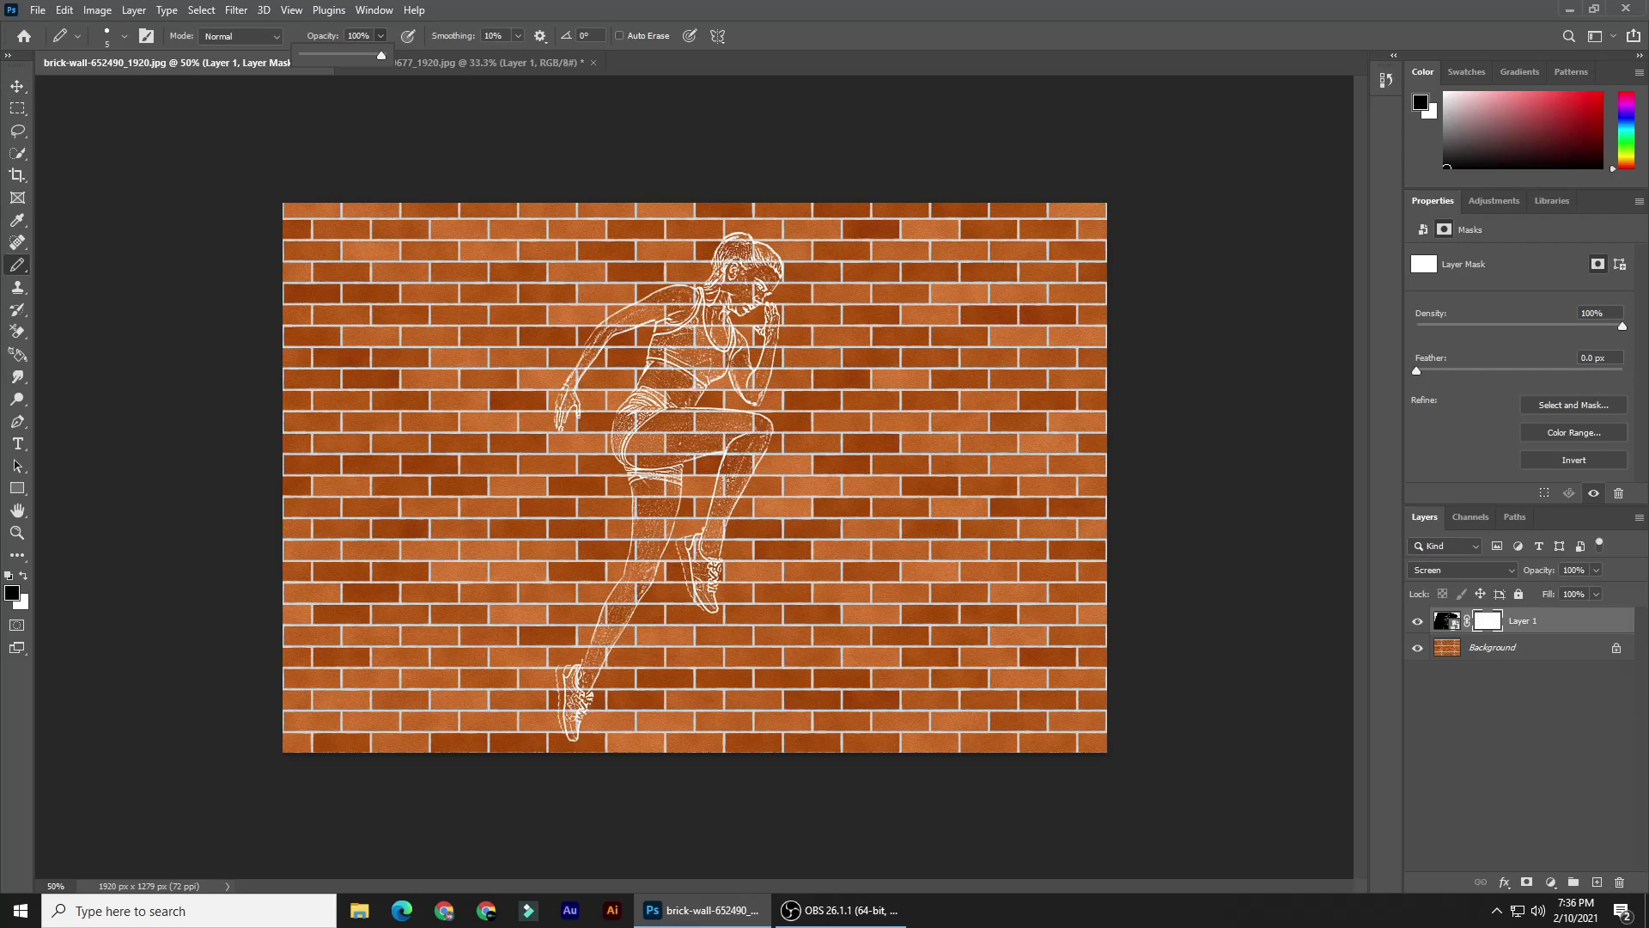
left_click(611, 440)
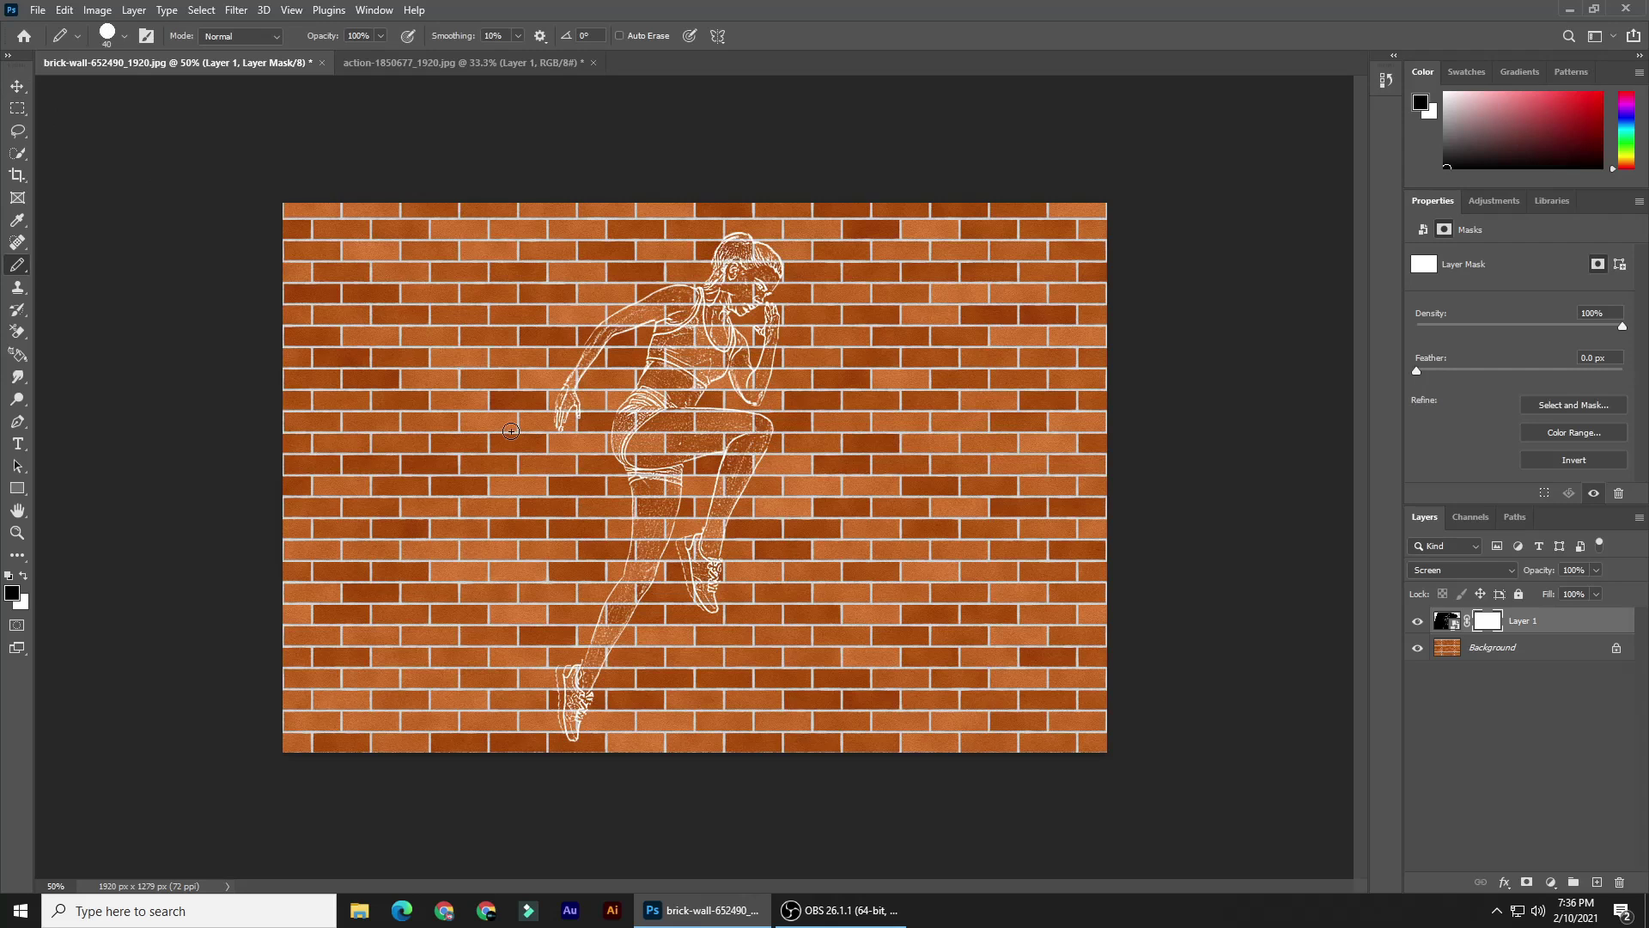
Step: Paint black on the mask with a 45 px pencil over the thigh and lower legs
key("bracketright")
key("bracketright")
key("bracketleft")
key("bracketleft")
mouse_move(656, 504)
left_mouse_down()
mouse_move(653, 524)
mouse_move(743, 473)
left_mouse_up()
key("bracketleft")
key("bracketleft")
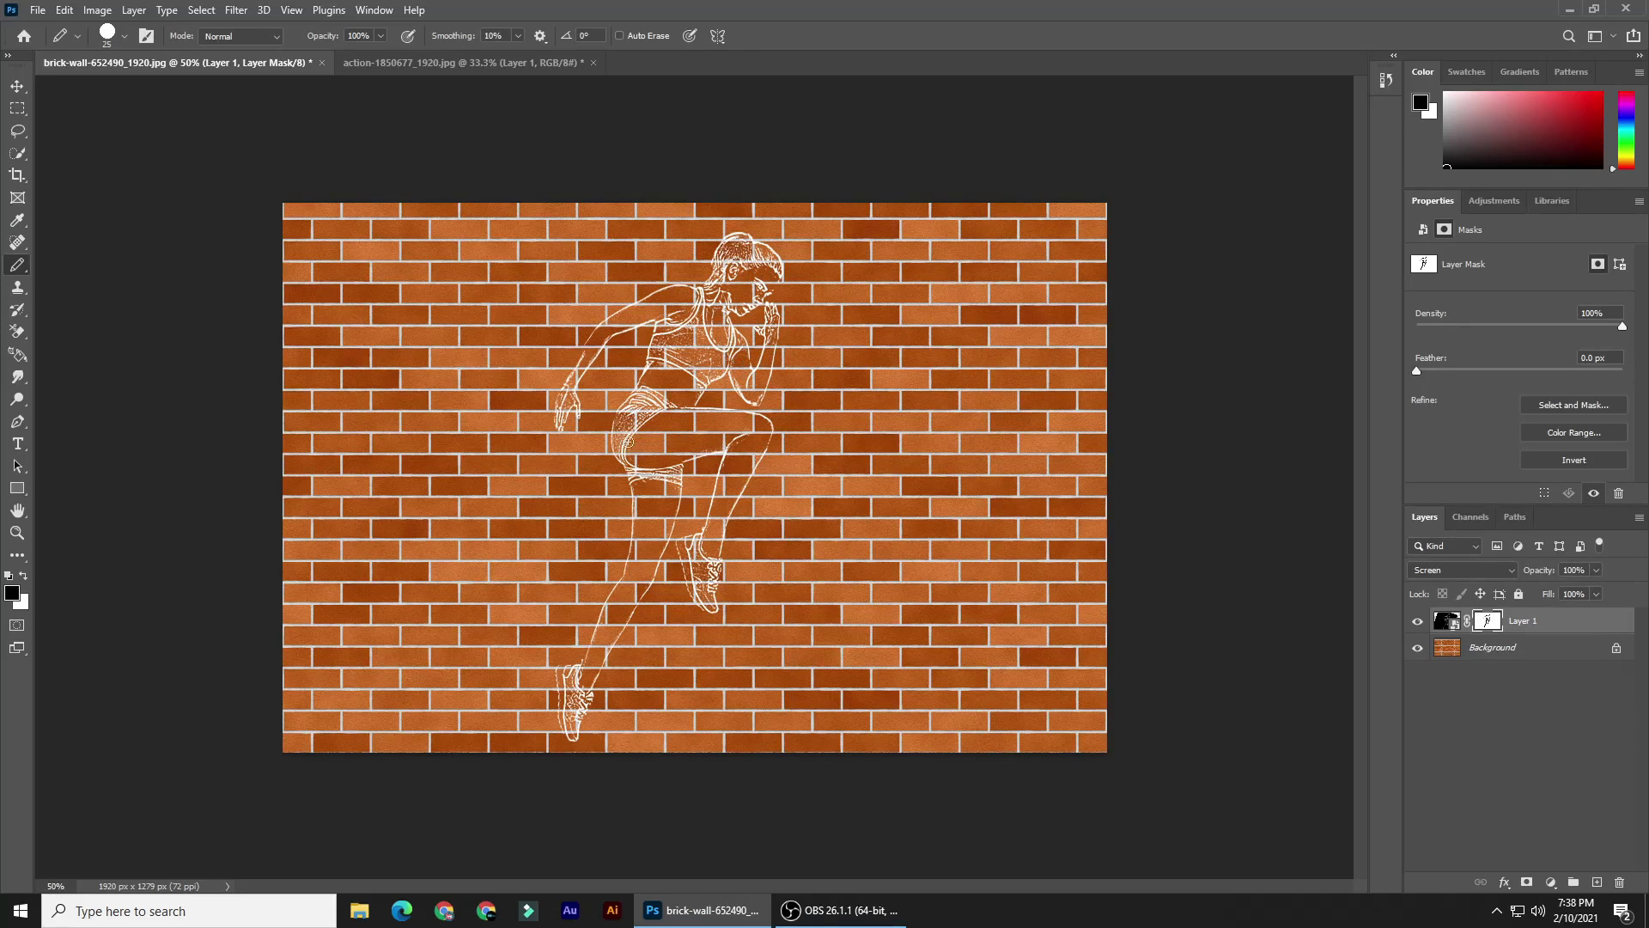
Step: Apply Gaussian Add Noise at about 49% to Layer 1's mask
key("bracketleft")
left_click(239, 10)
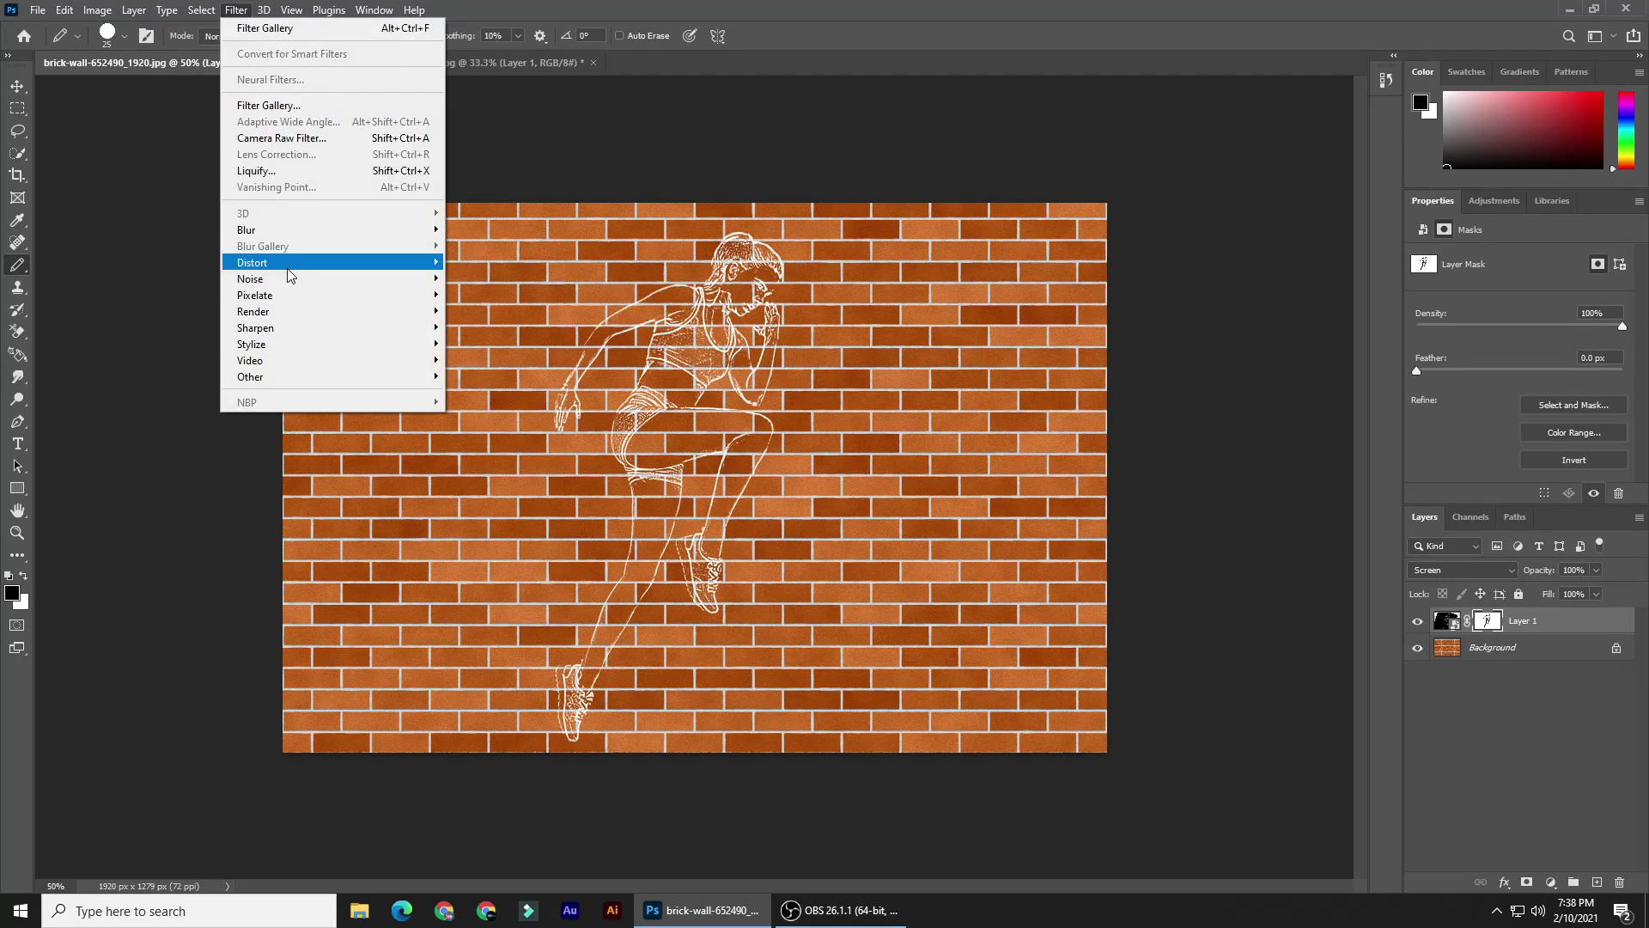
mouse_move(434, 287)
left_click(483, 278)
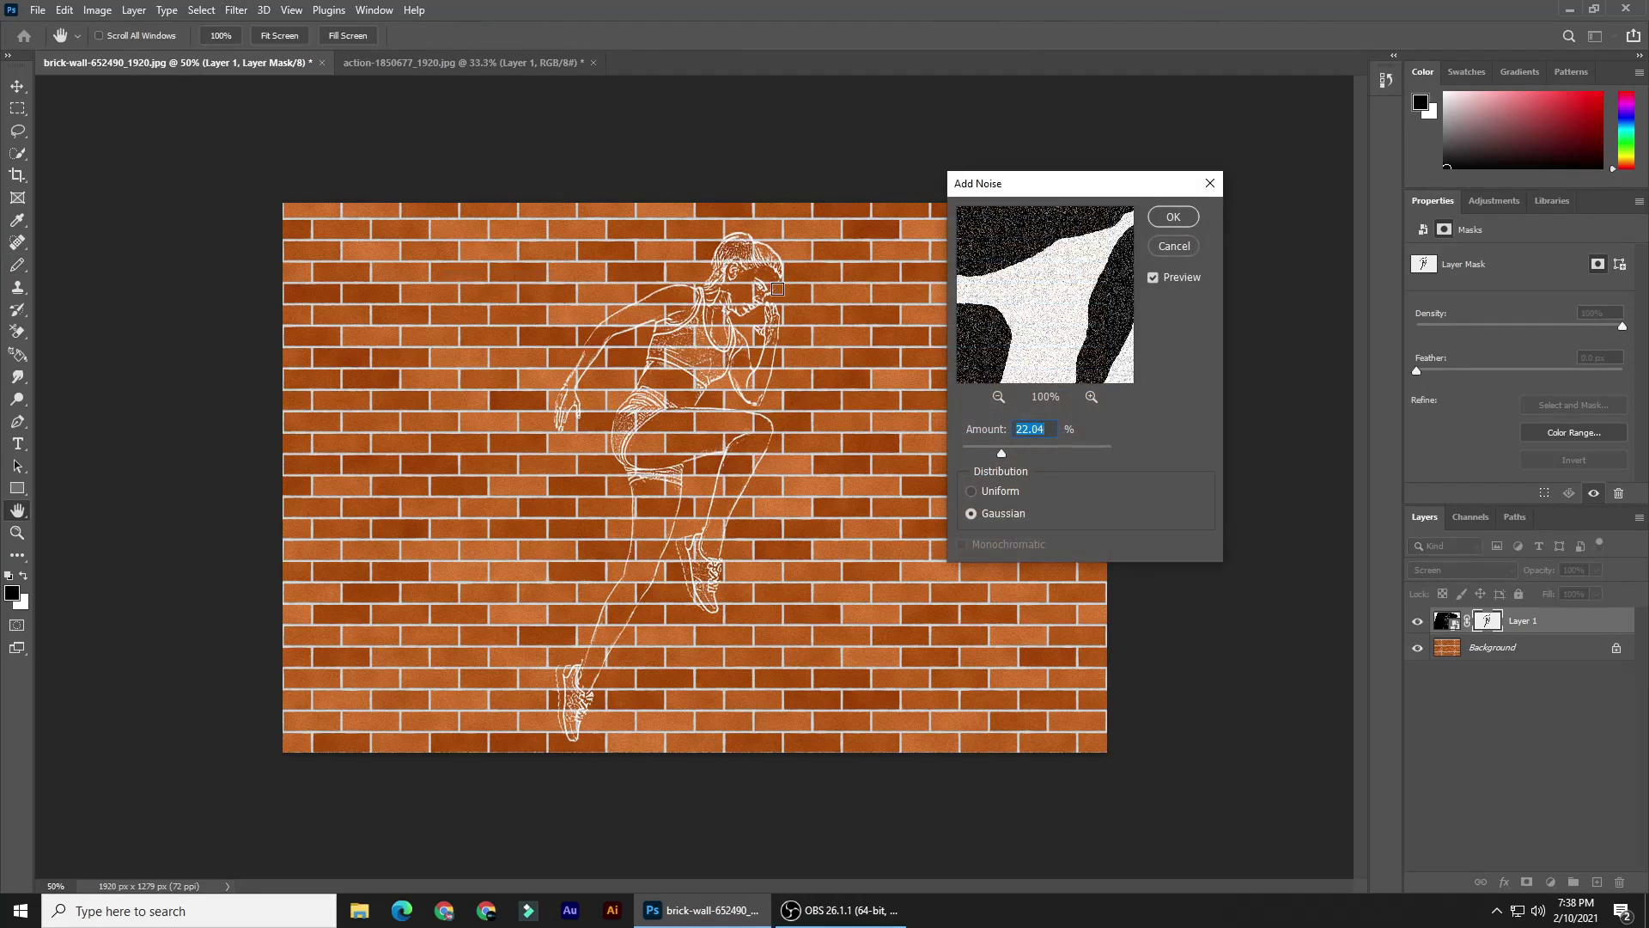
left_click_drag(1051, 191, 986, 178)
left_click_drag(979, 266, 996, 313)
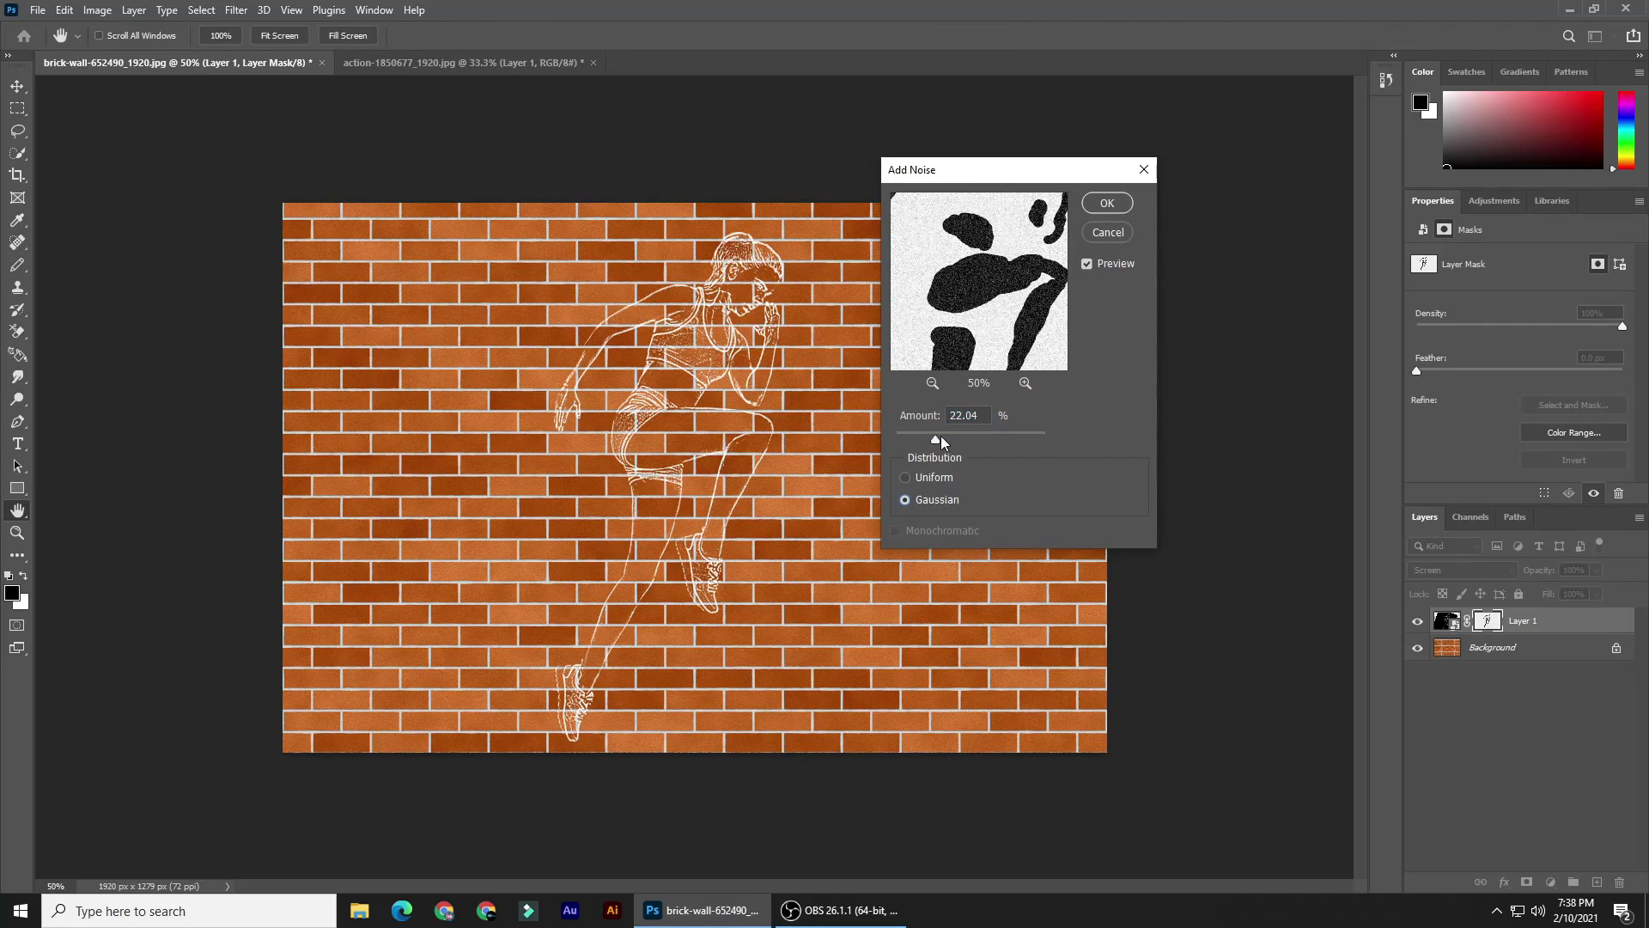
mouse_move(933, 438)
left_mouse_down()
mouse_move(972, 438)
mouse_move(955, 438)
left_mouse_up()
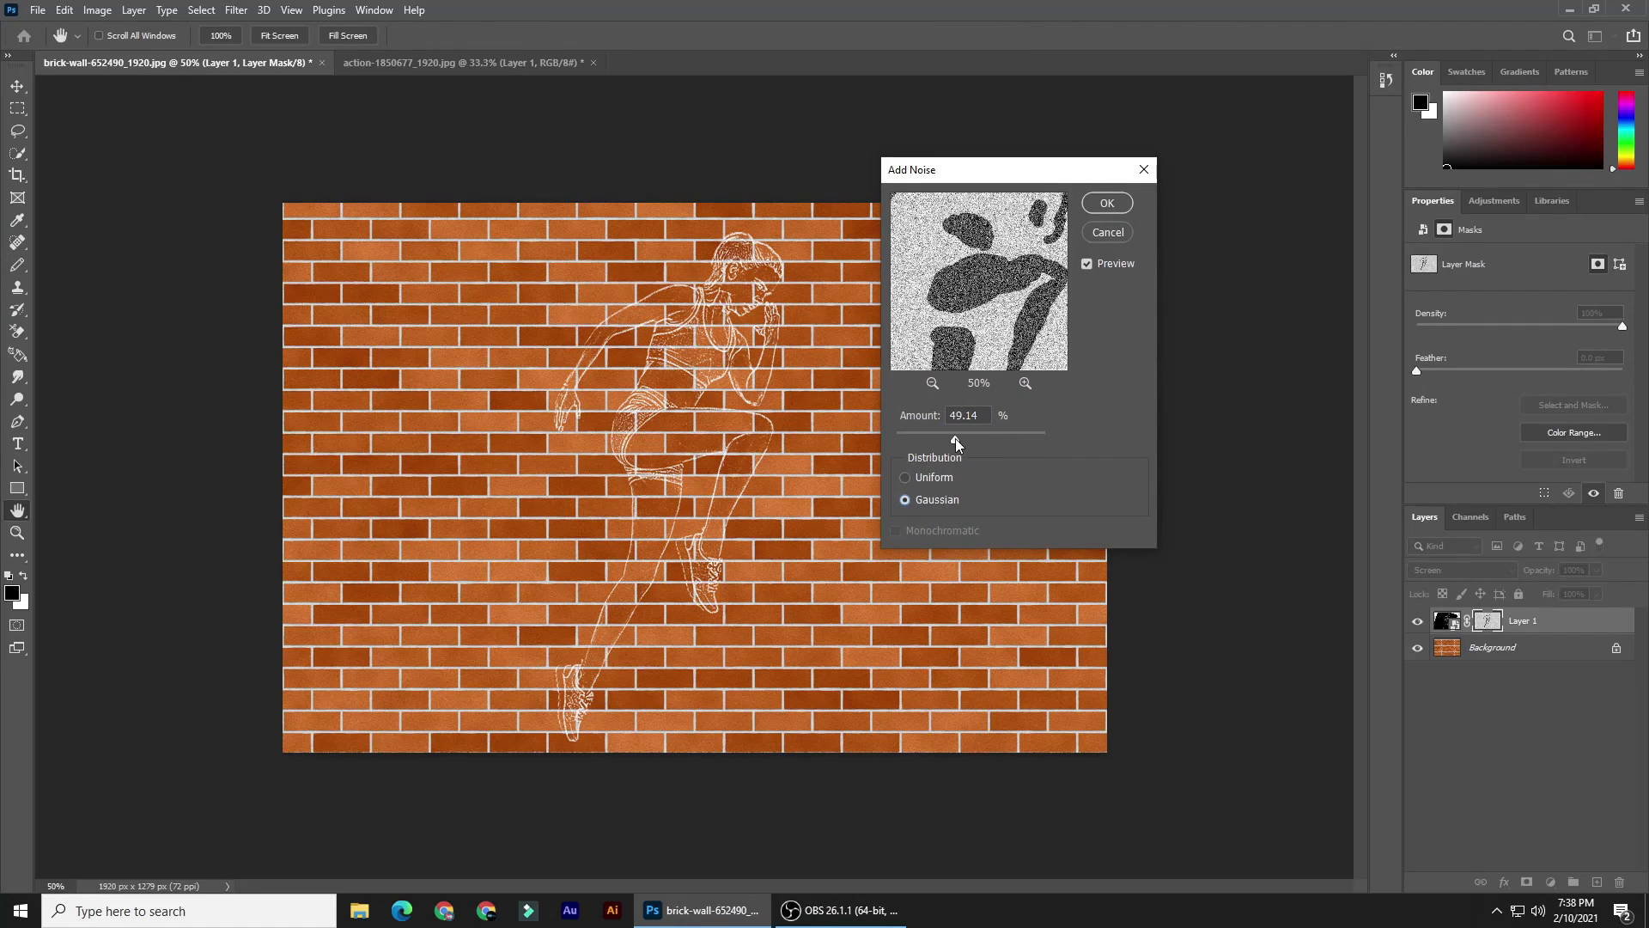
left_click(1110, 203)
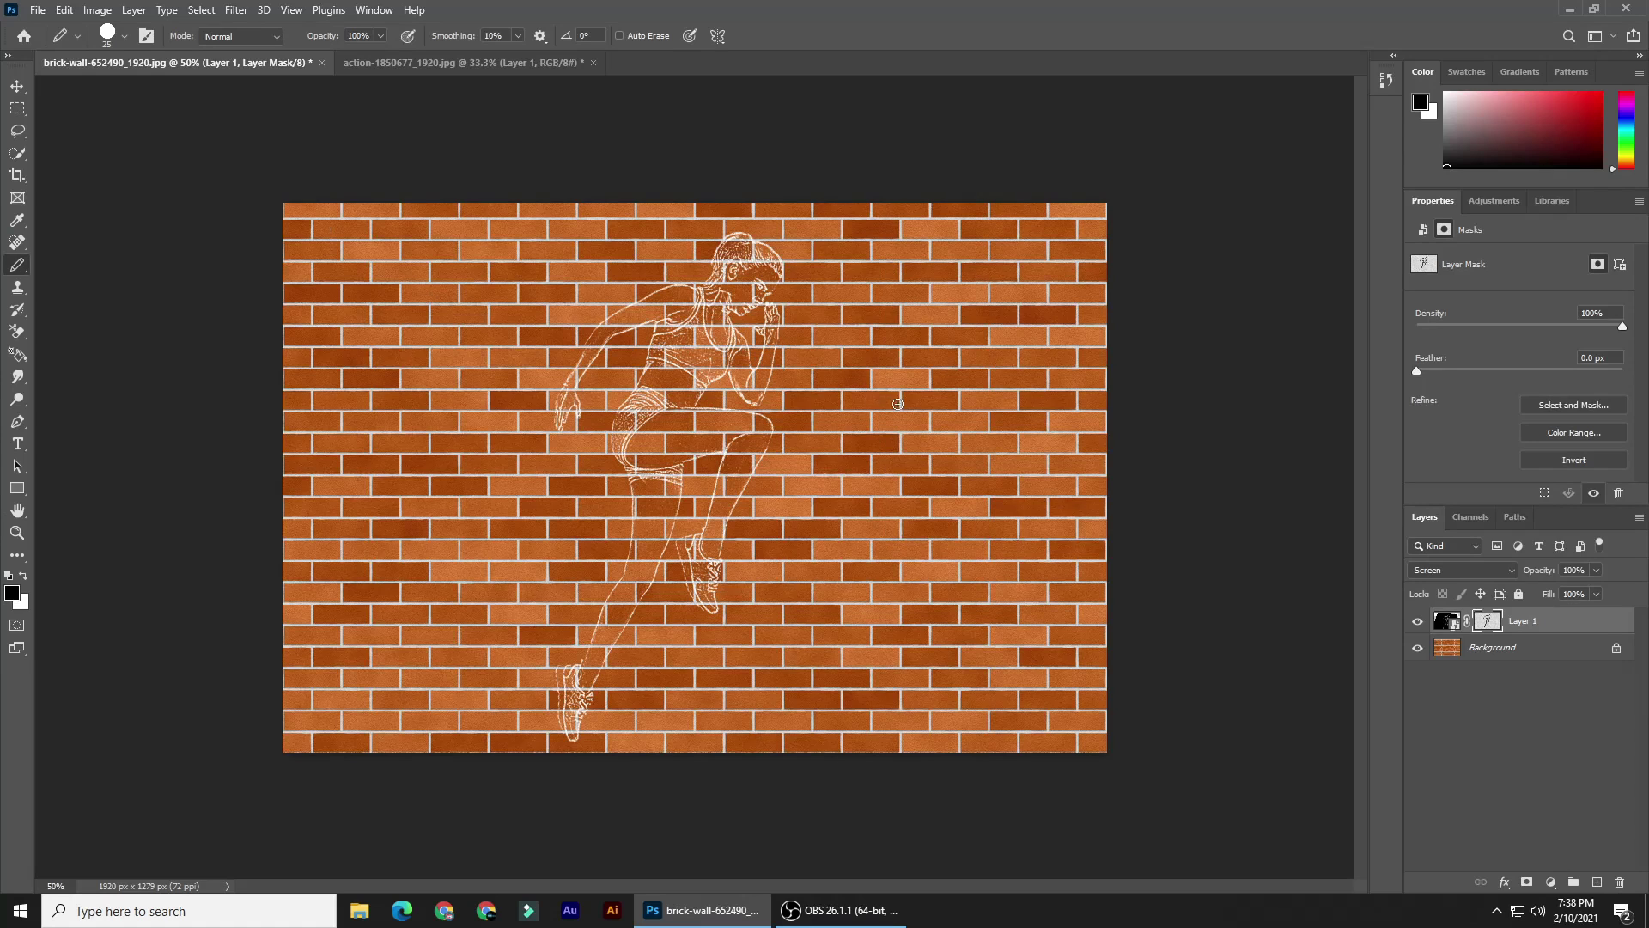
Step: Open the athlete smart object and add a Stroke layer effect coloured white
double_click(1446, 622)
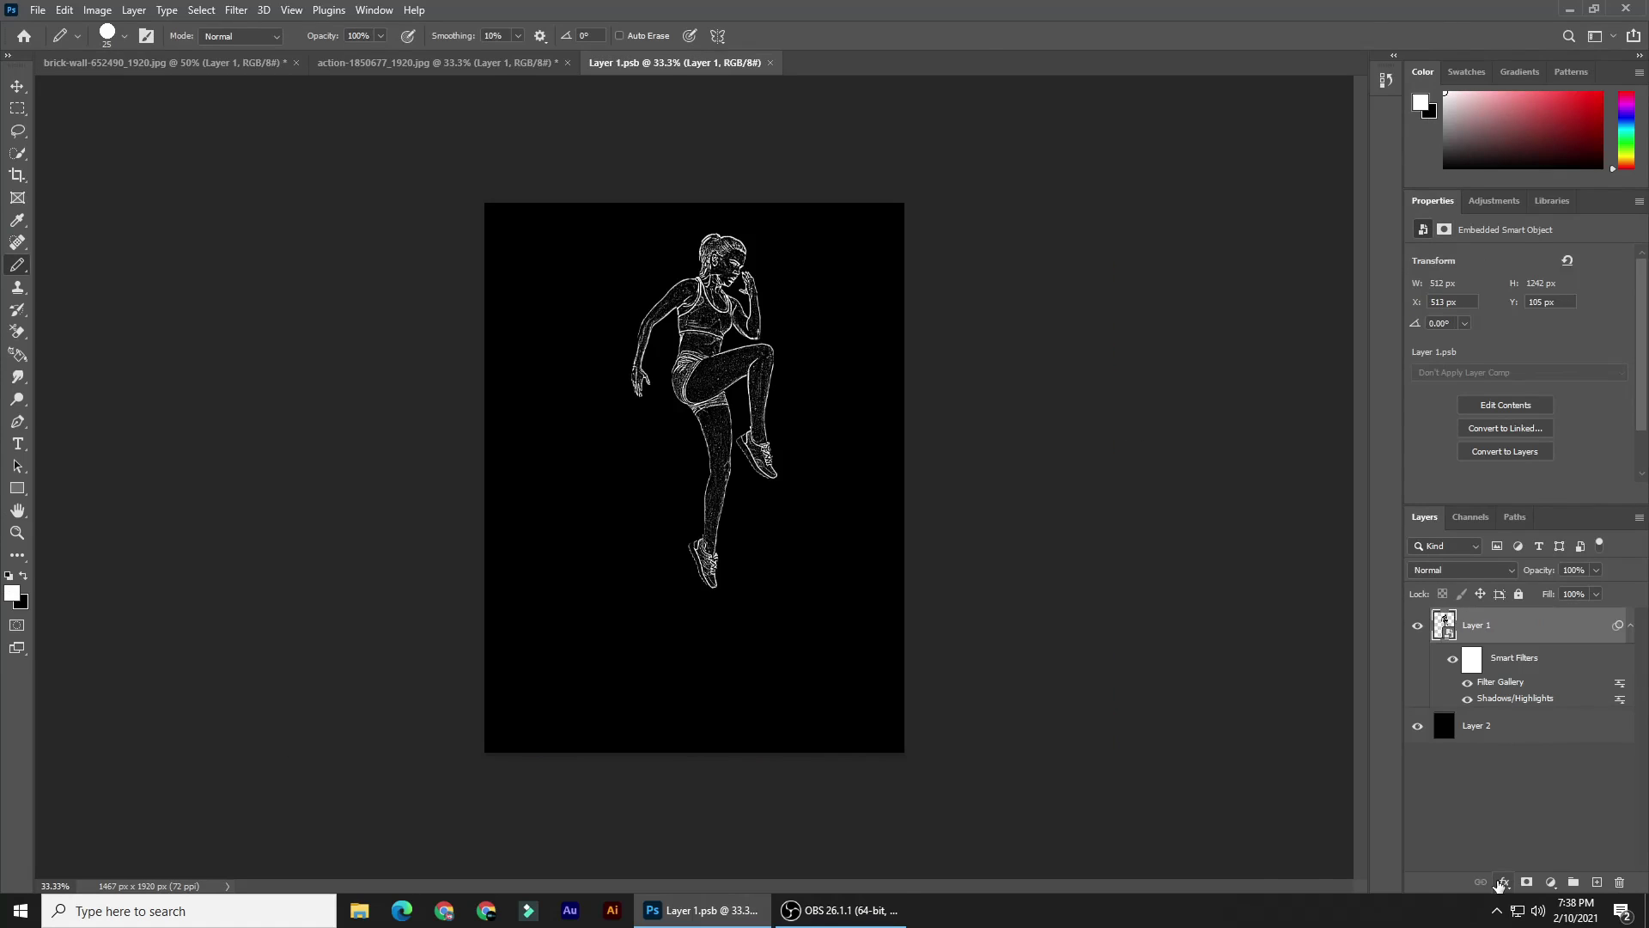
left_click(1502, 881)
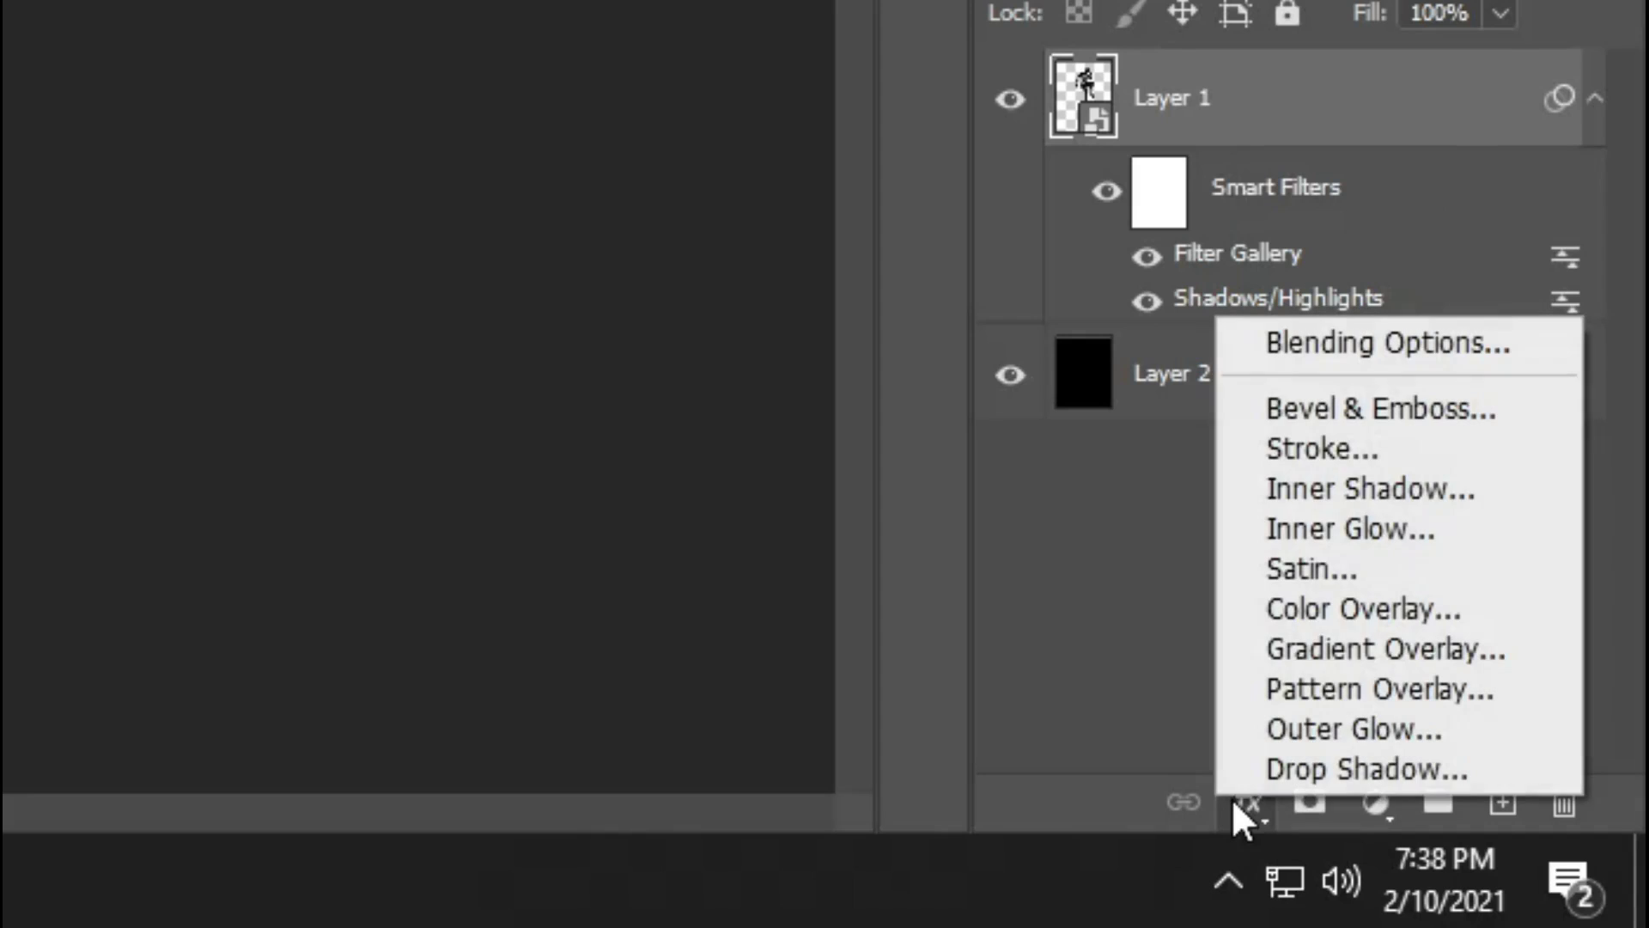
left_click(1398, 448)
left_click(1180, 329)
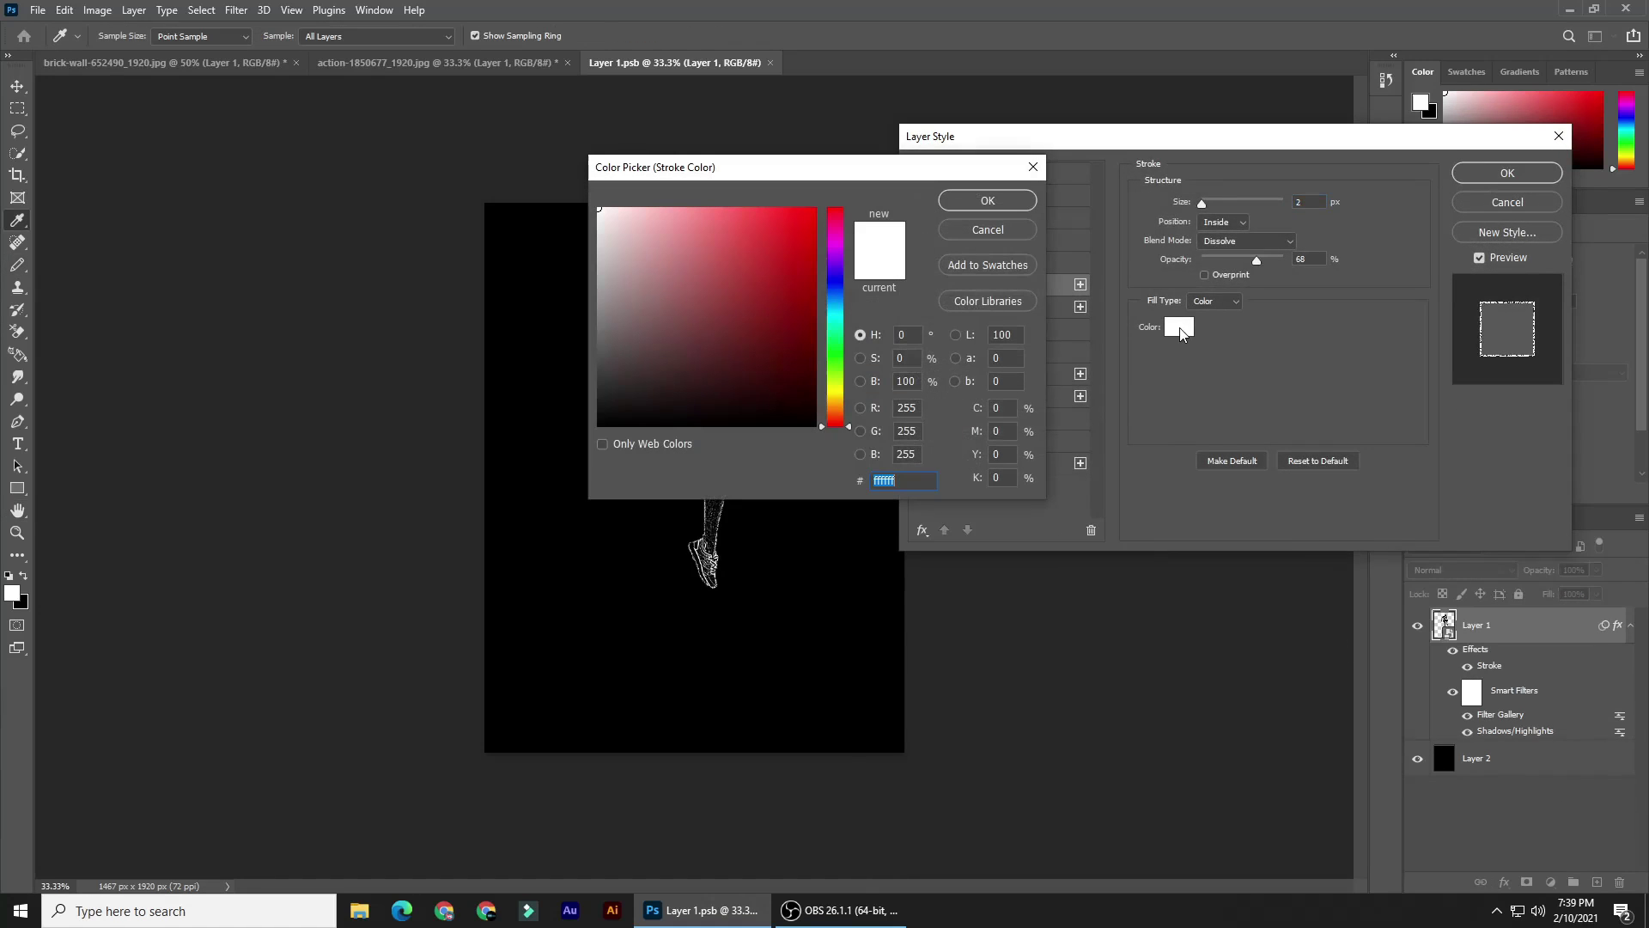
left_click(985, 203)
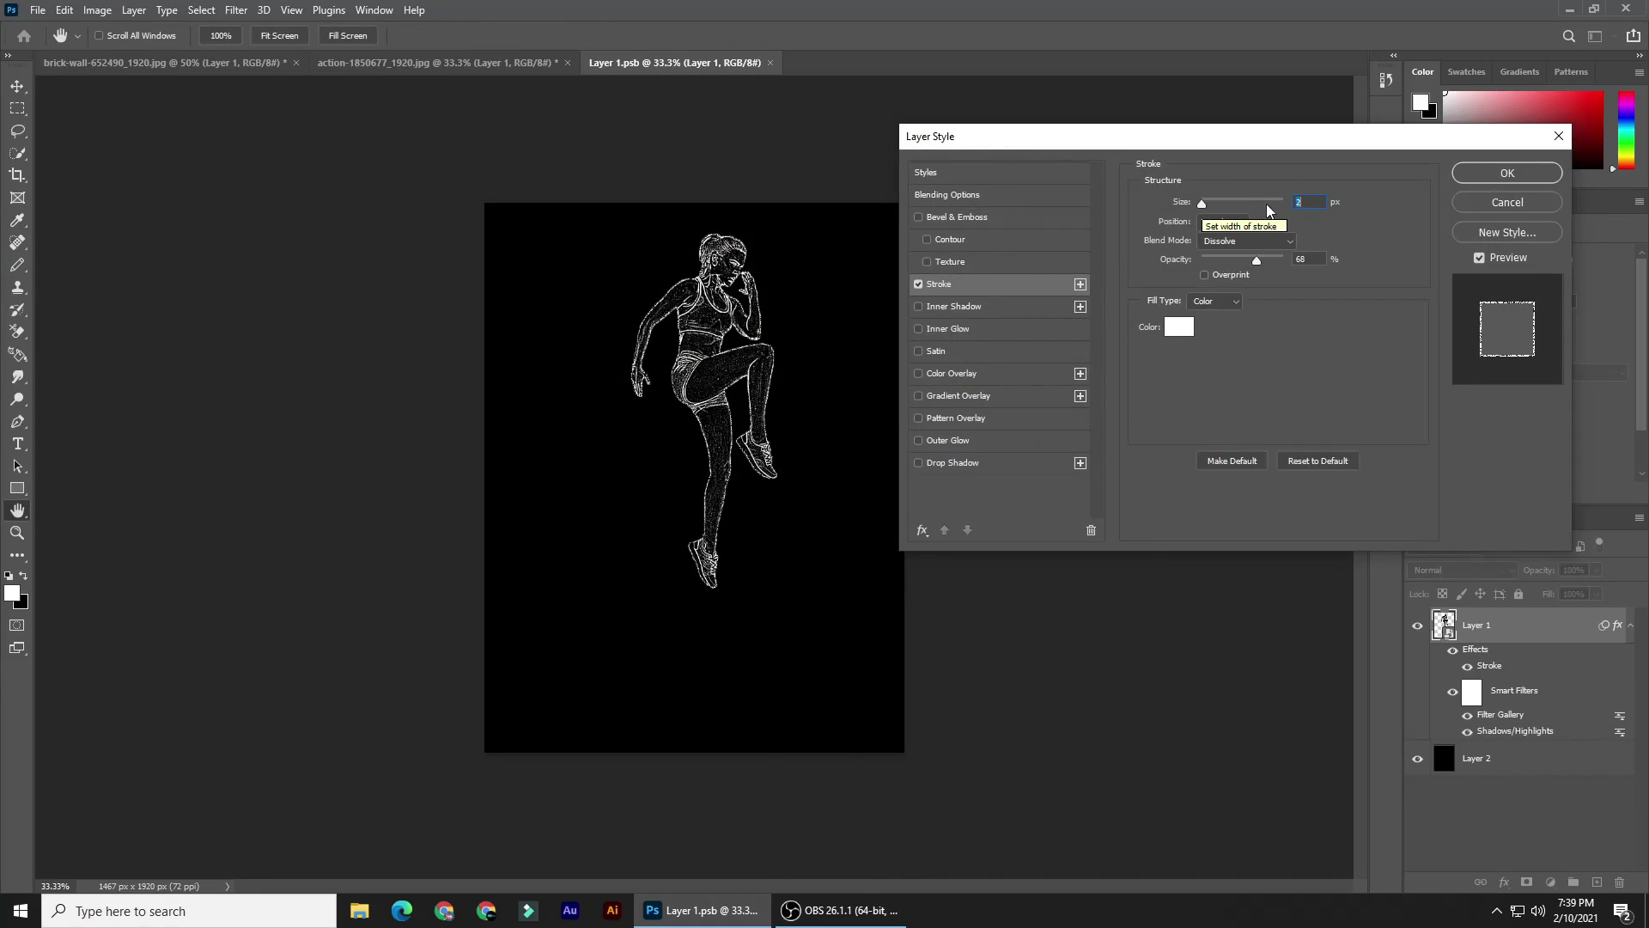
Step: Set the stroke to 2 px, Center position, Dissolve blend mode and 57% opacity, then apply
left_click(1309, 199)
left_click(1239, 225)
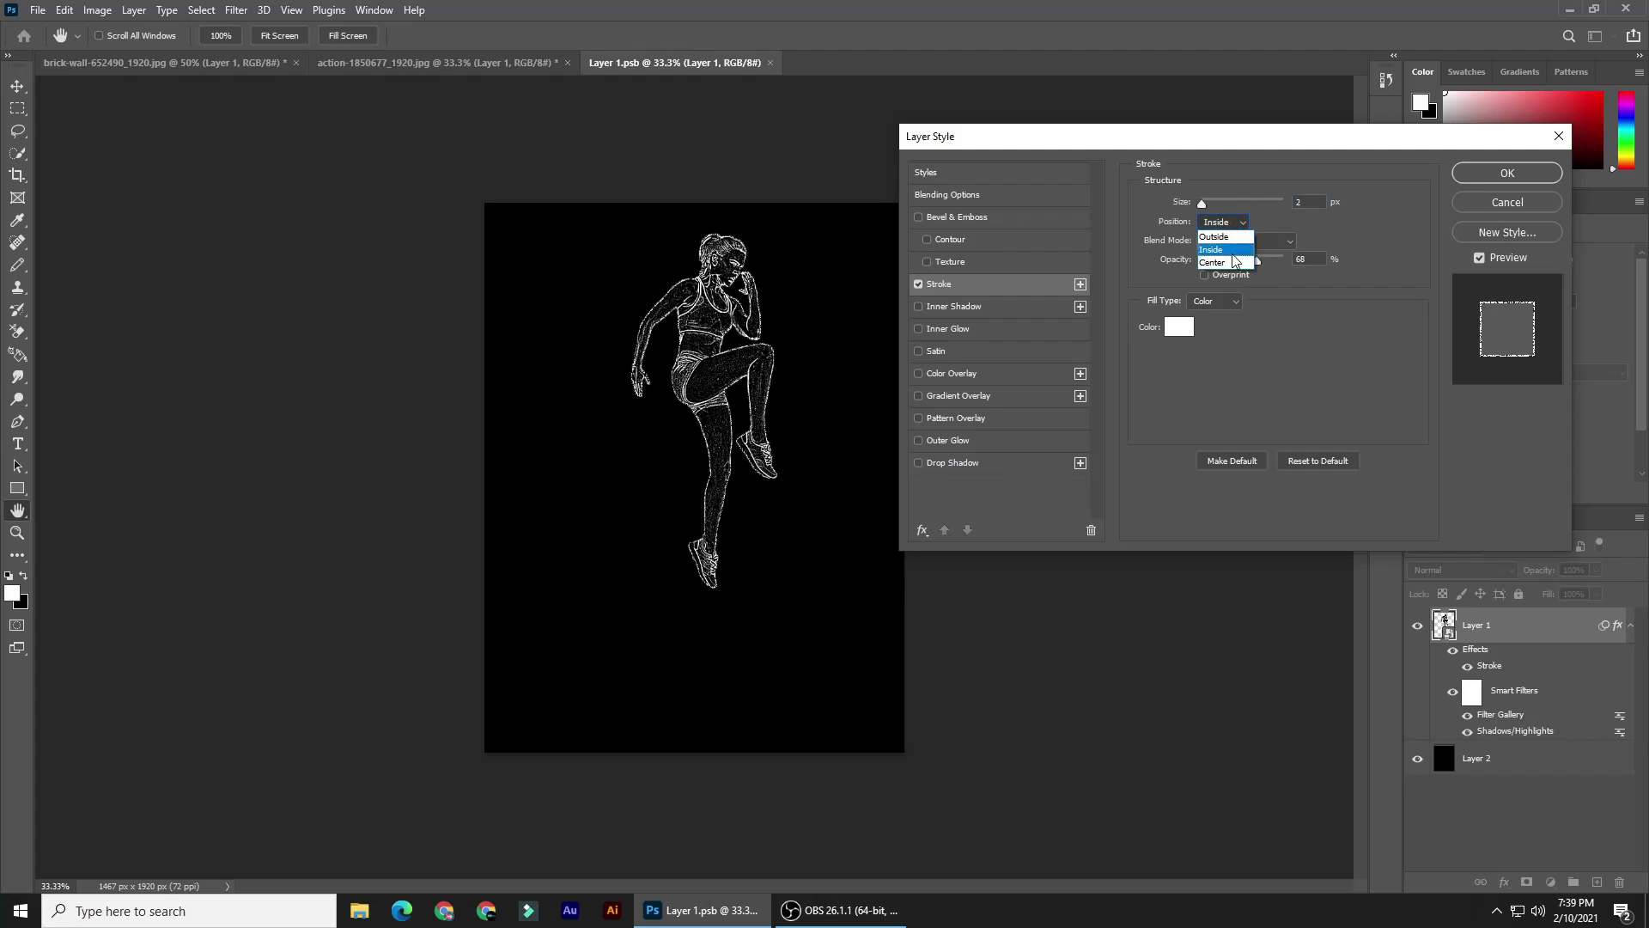
left_click(1230, 259)
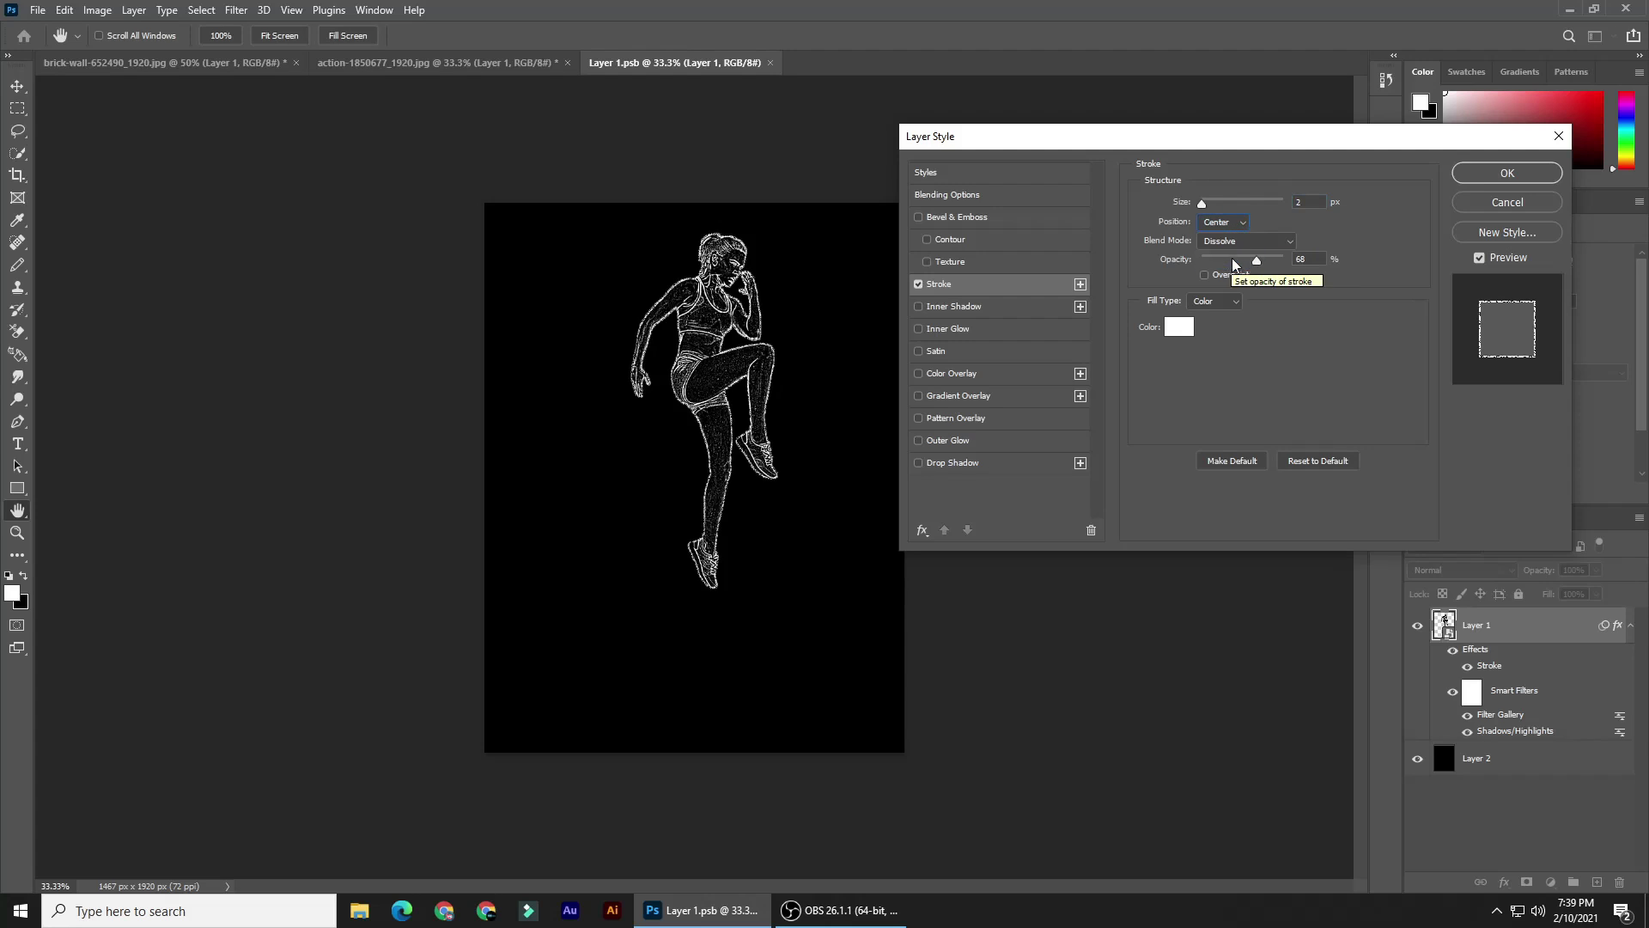
left_click(1239, 245)
left_click(1238, 266)
left_click_drag(1259, 262, 1248, 259)
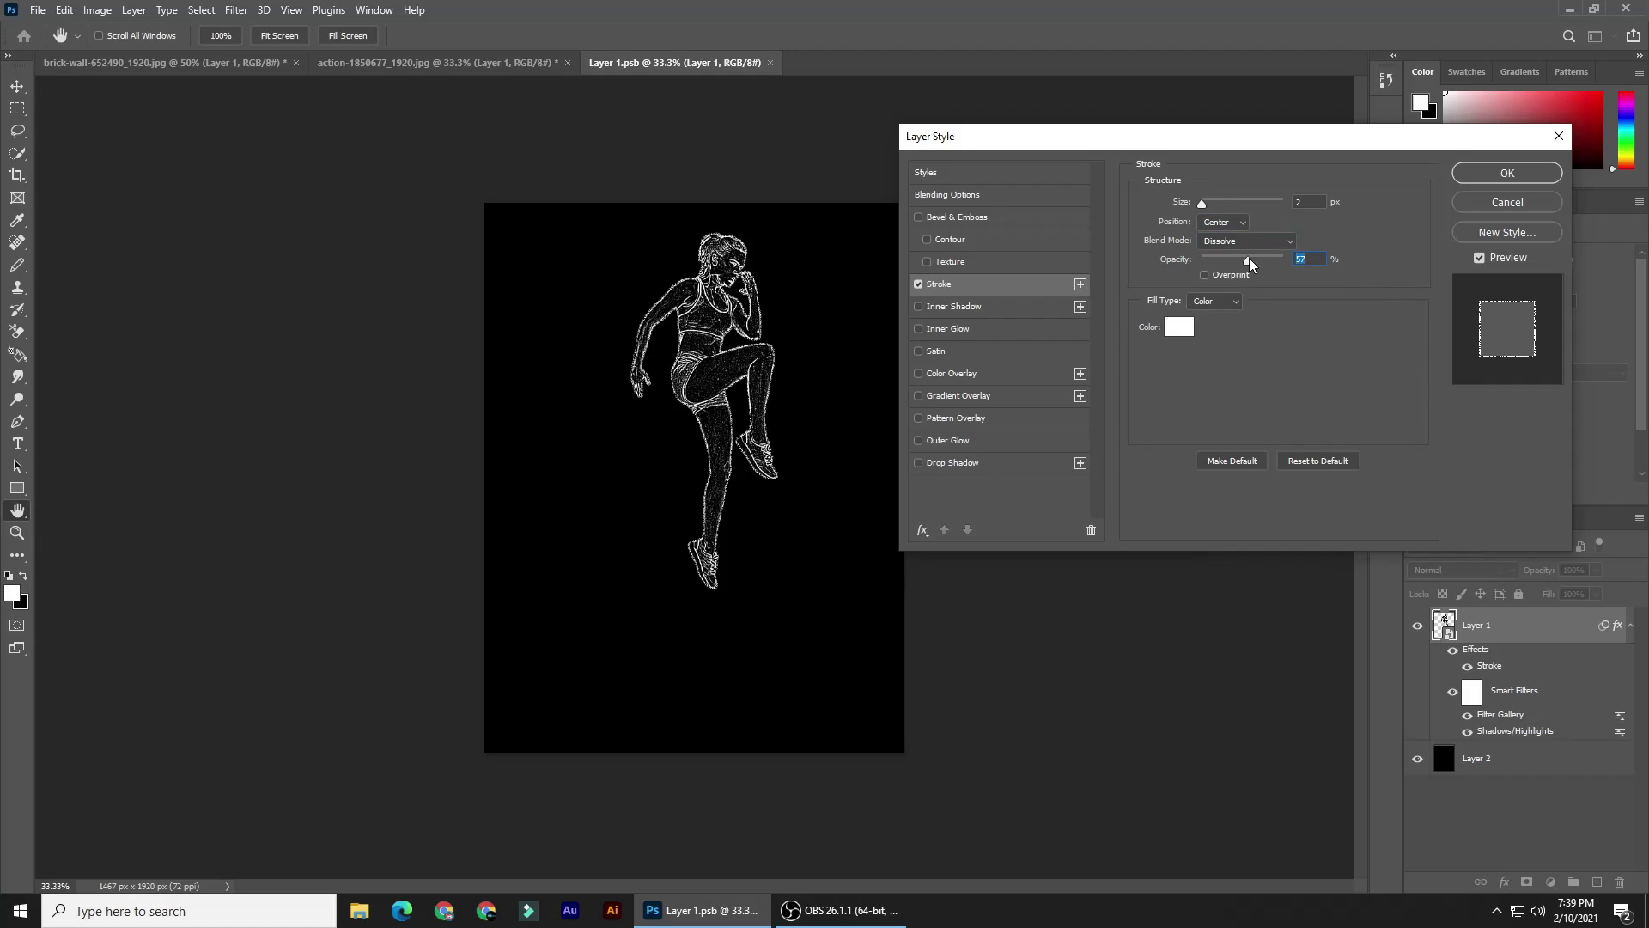
key("b")
left_click(1519, 172)
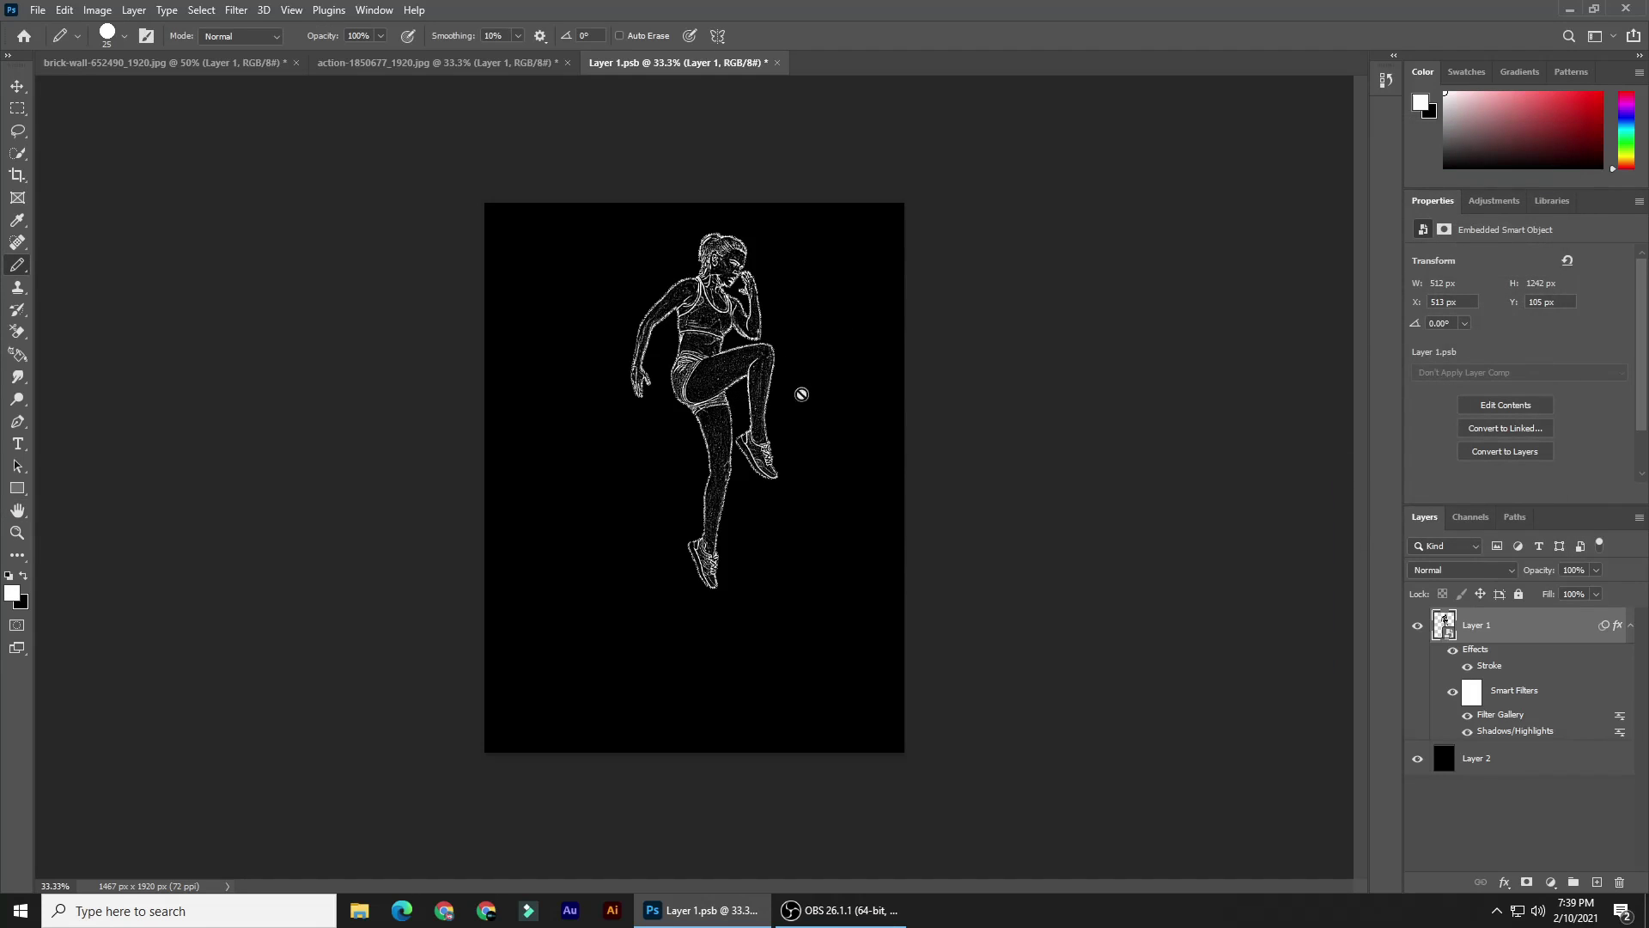
Step: Close Layer 1.psb and save its changes so the brick-wall sketch updates
left_click(777, 63)
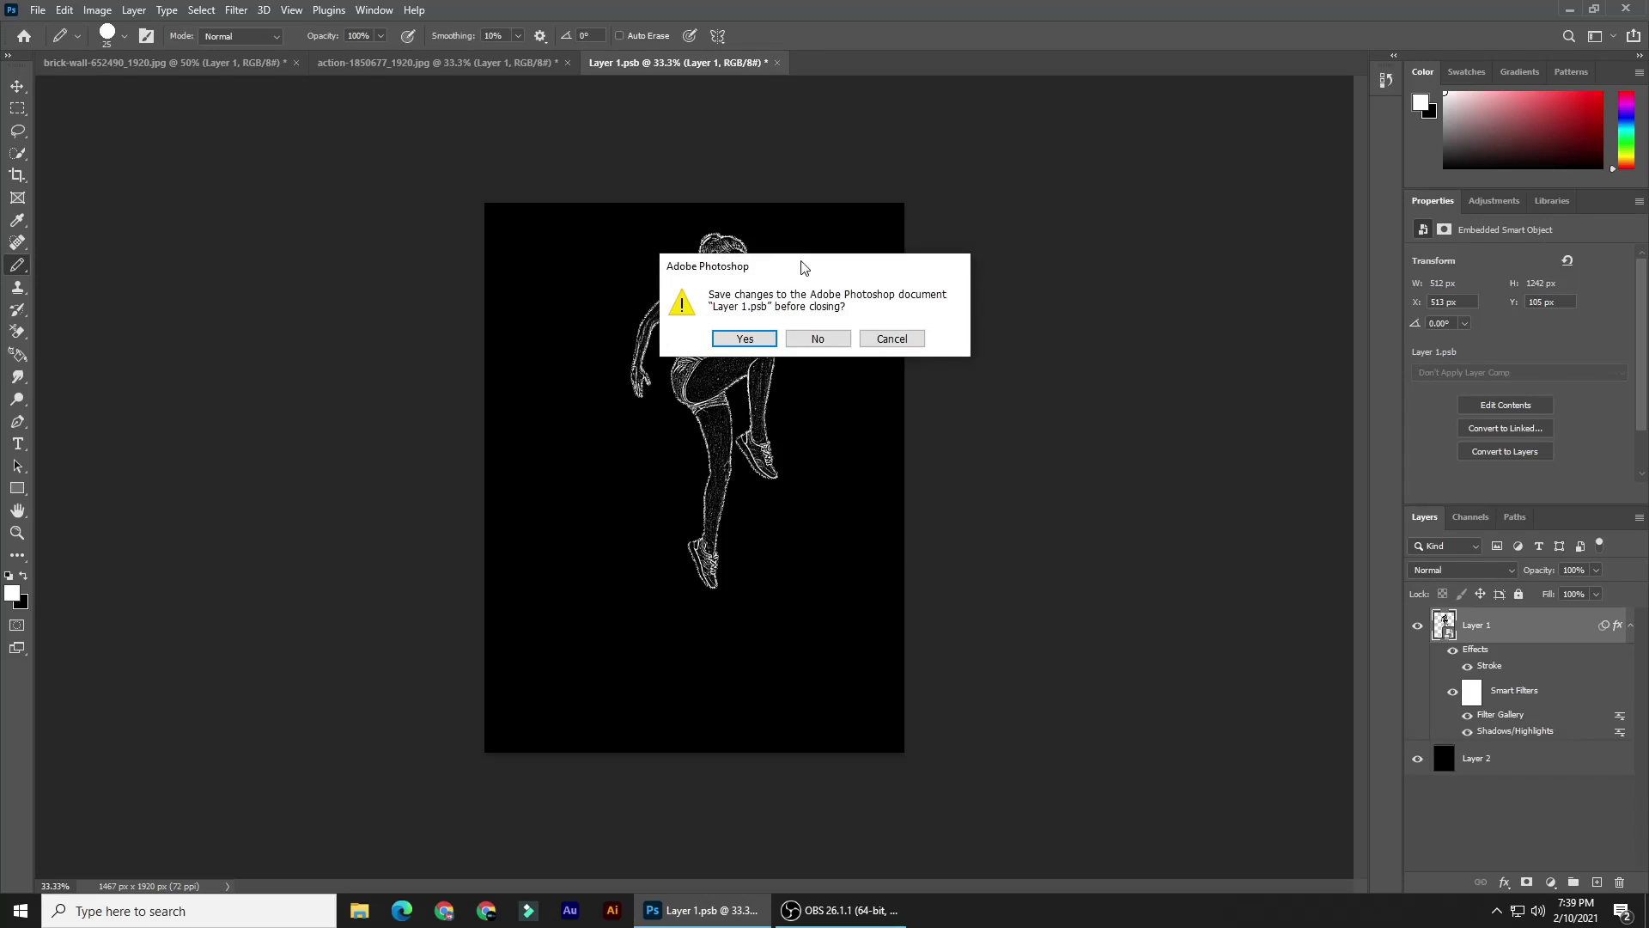
left_click(744, 339)
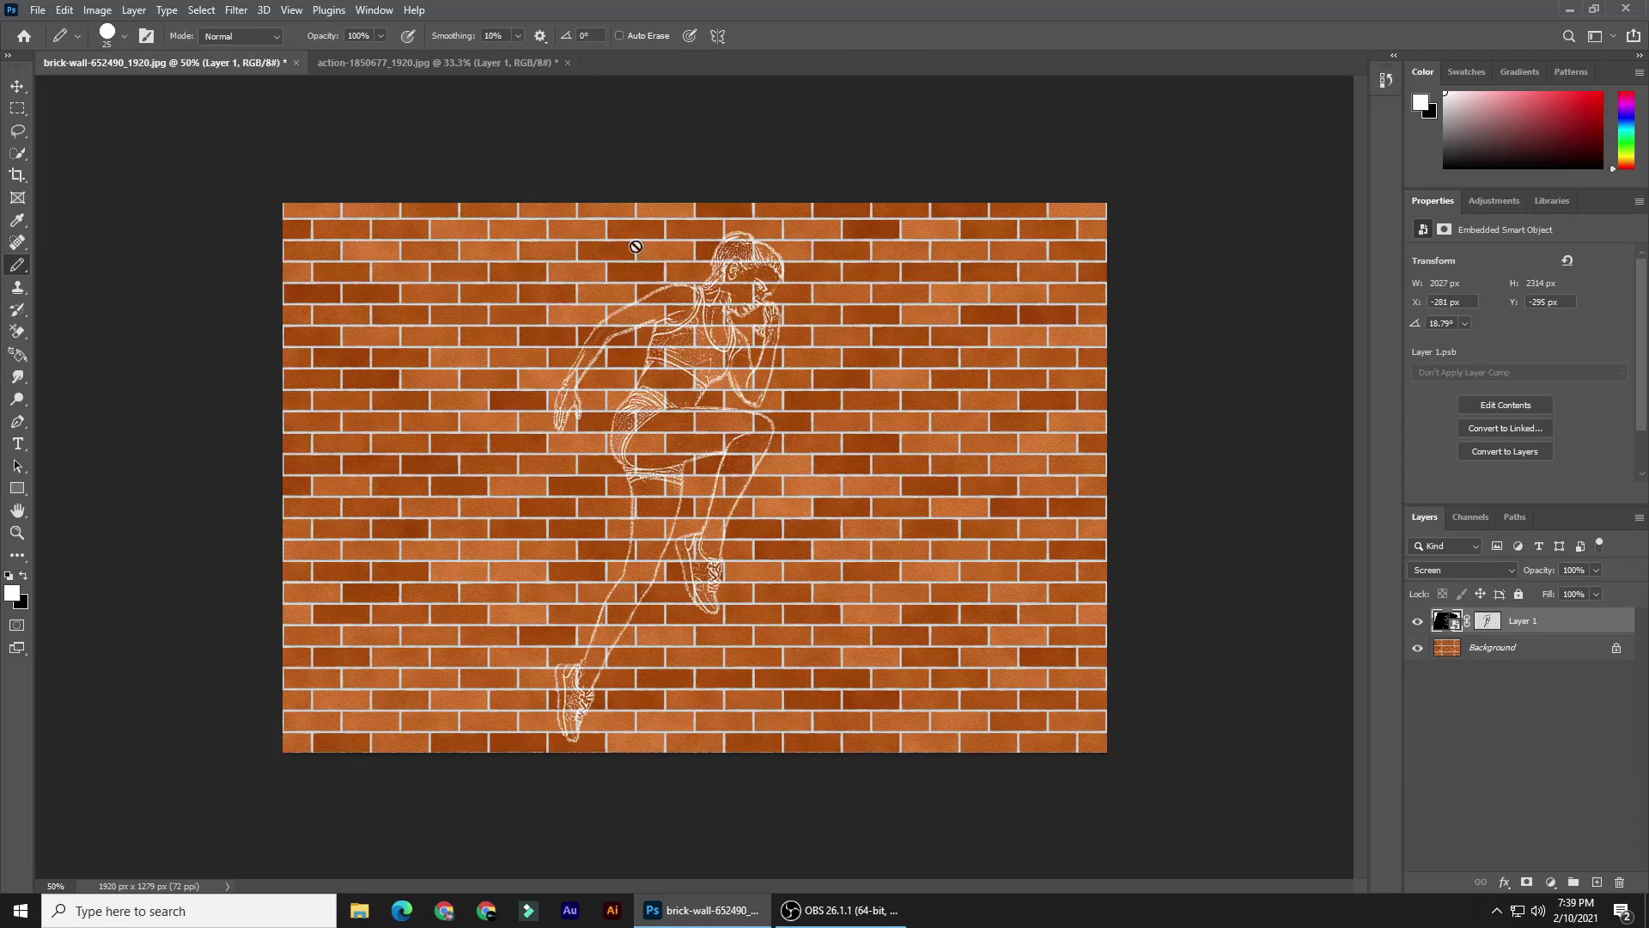